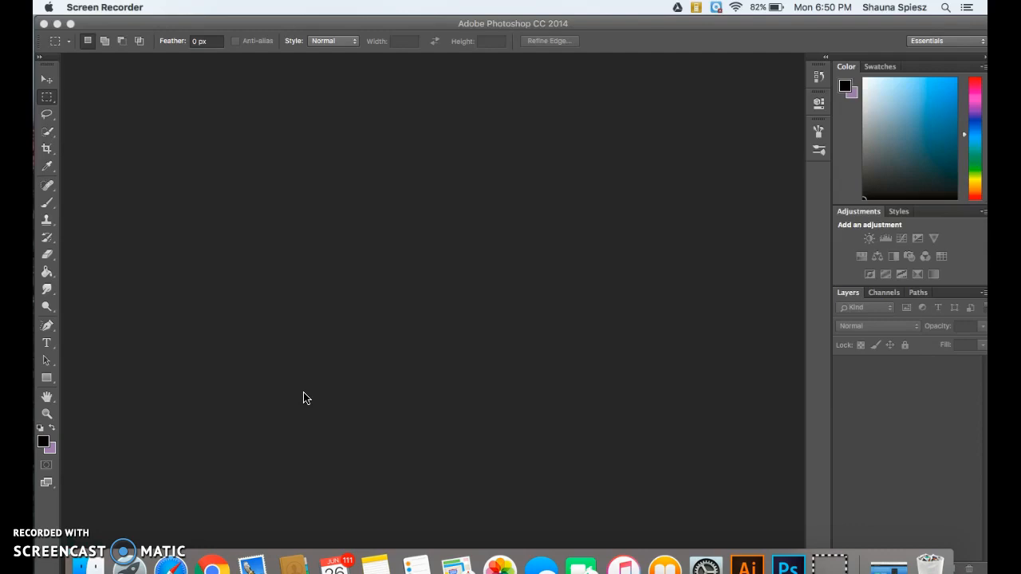
Step: Open the image DanceJump.jpg from the Desktop folder
{"action": "left_click", "coordinate": [114, 29]}
{"action": "left_click", "coordinate": [136, 7]}
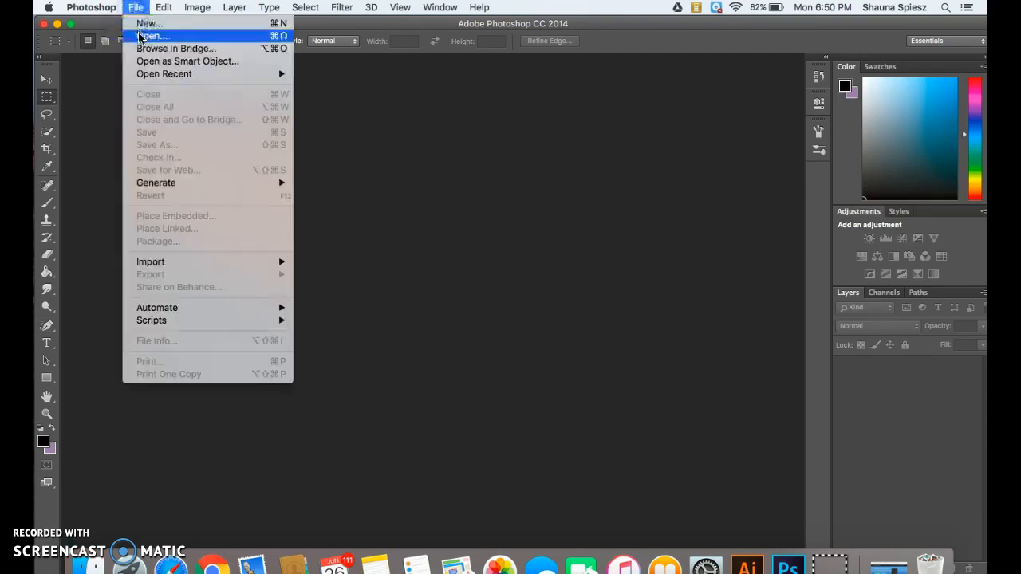
{"action": "left_click", "coordinate": [140, 37]}
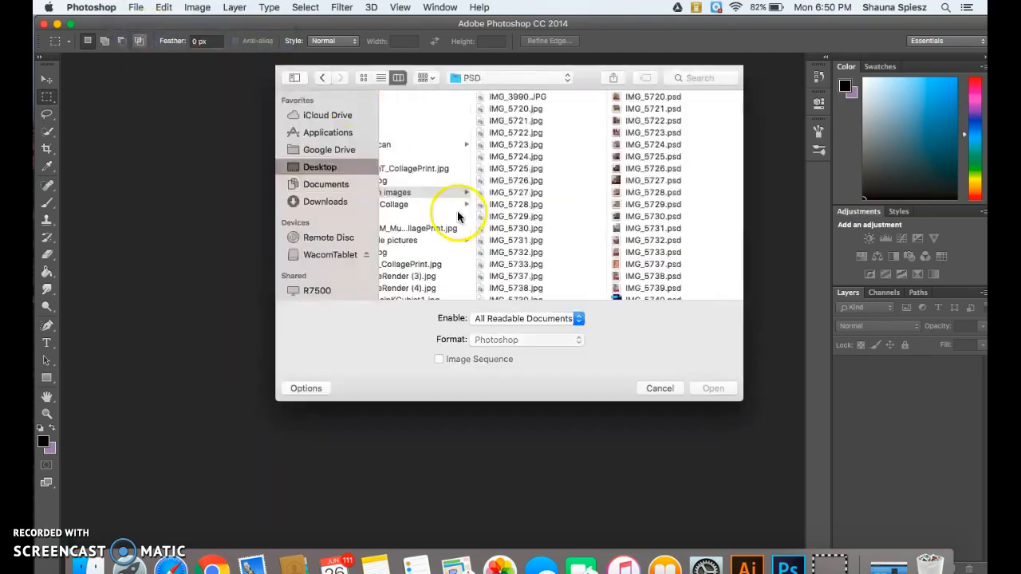
{"action": "scroll", "coordinate": [456, 212], "scroll_direction": "left", "scroll_amount": 3}
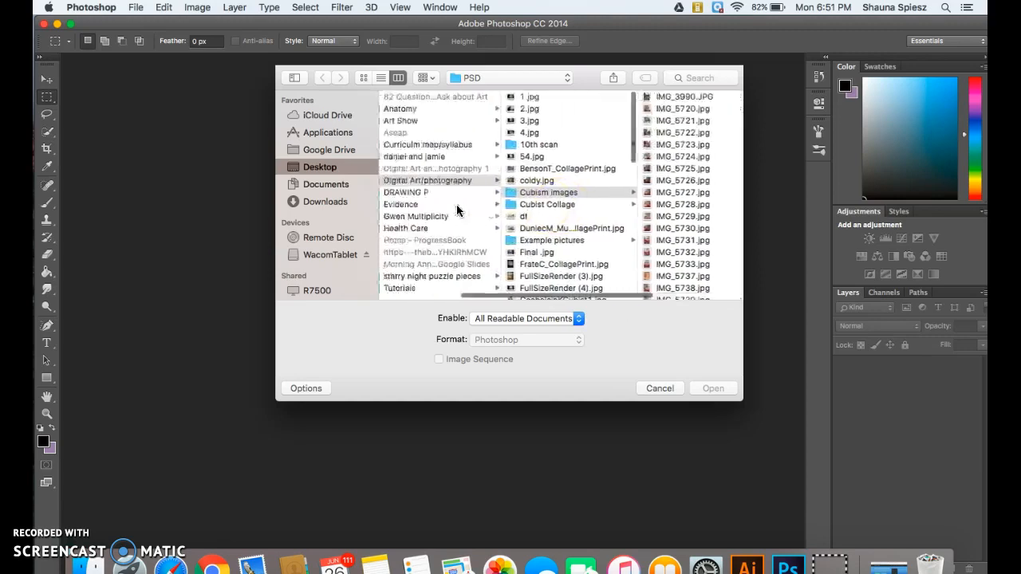
{"action": "scroll", "coordinate": [438, 206], "scroll_direction": "left", "scroll_amount": 3}
{"action": "left_click", "coordinate": [323, 167]}
{"action": "left_click", "coordinate": [429, 132]}
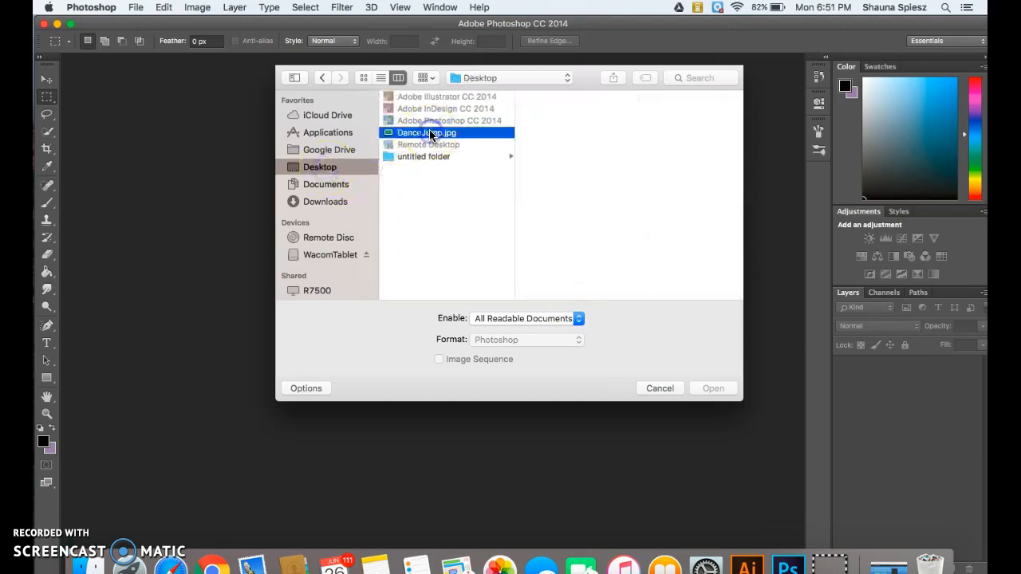
{"action": "left_click", "coordinate": [718, 388]}
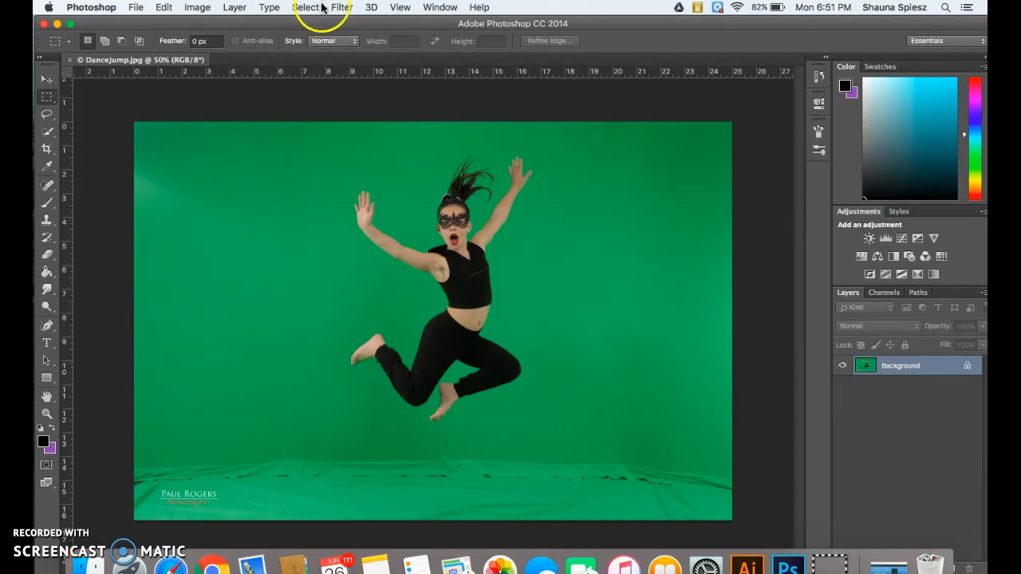
Step: Add a Black & White adjustment layer above the dancer photo's background
{"action": "left_click", "coordinate": [235, 7]}
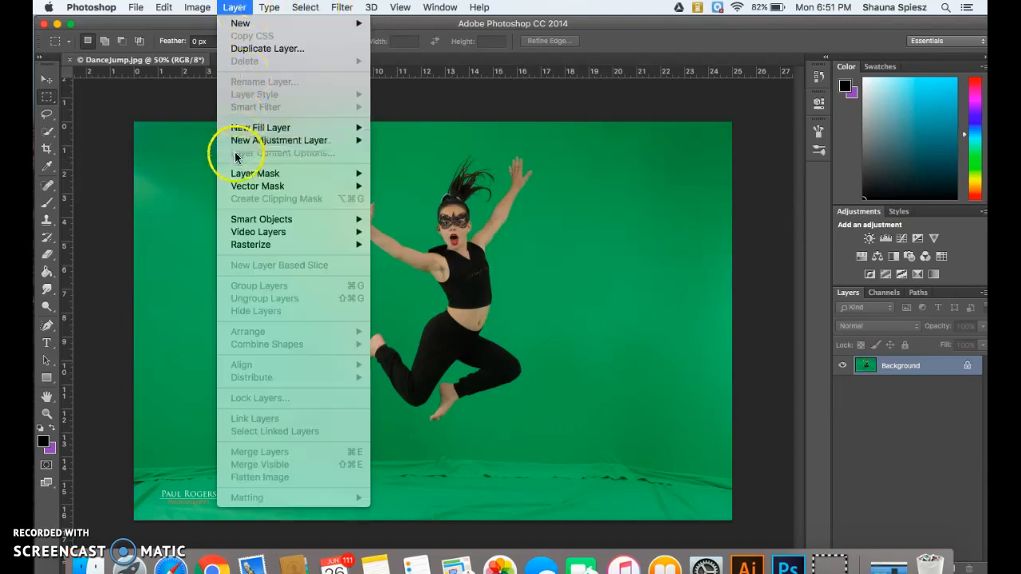
{"action": "mouse_move", "coordinate": [261, 146]}
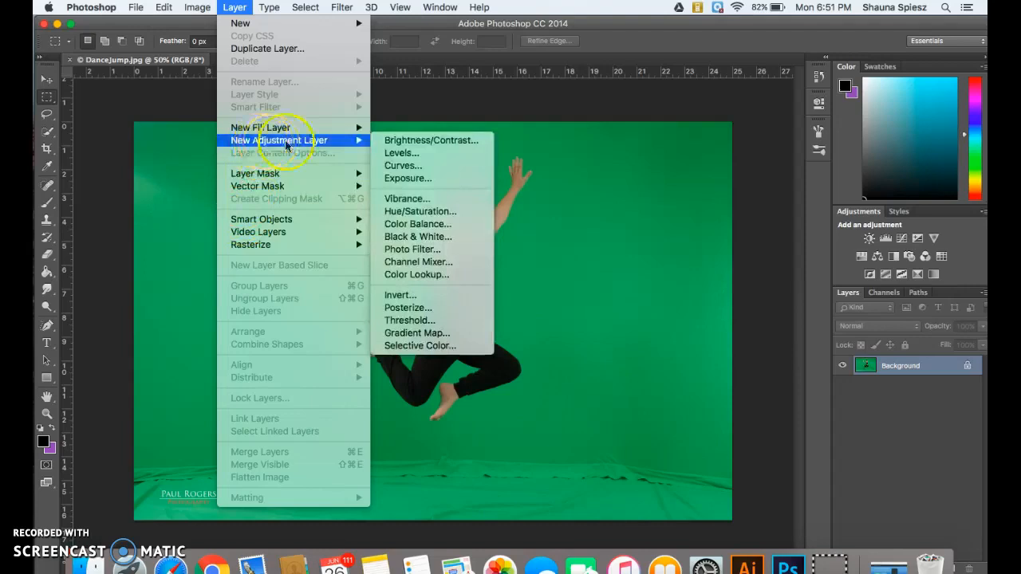
{"action": "left_click", "coordinate": [410, 237]}
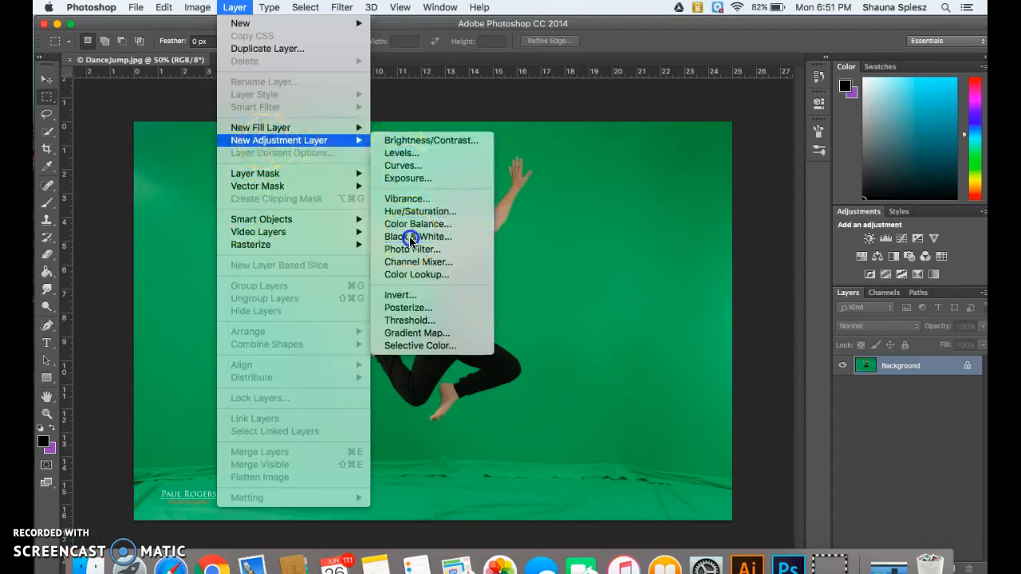
{"action": "left_click", "coordinate": [422, 117]}
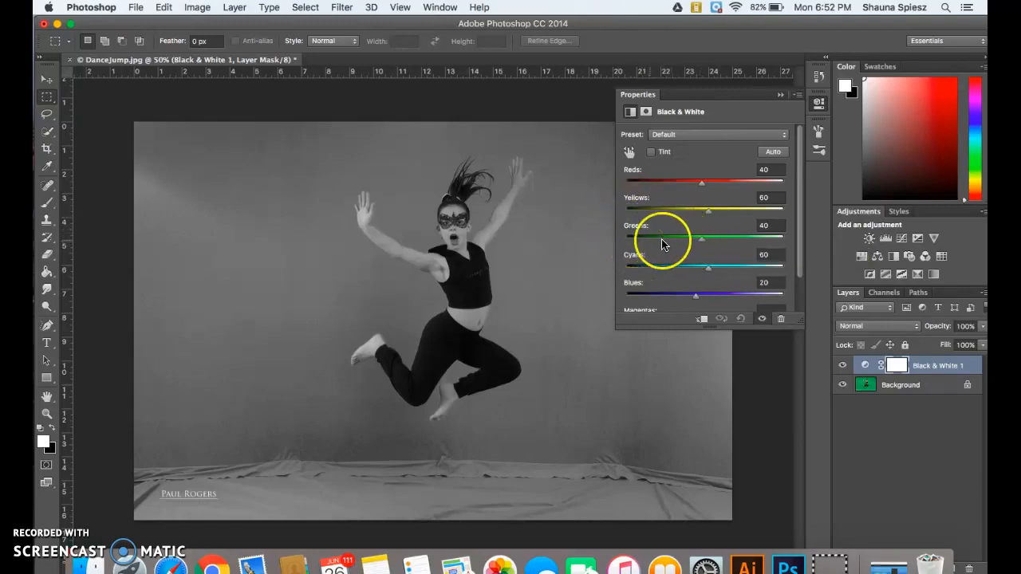
Step: Set the Black & White adjustment's Greens to 300 to turn the green backdrop white
{"action": "left_click_drag", "start_coordinate": [706, 237], "coordinate": [812, 237]}
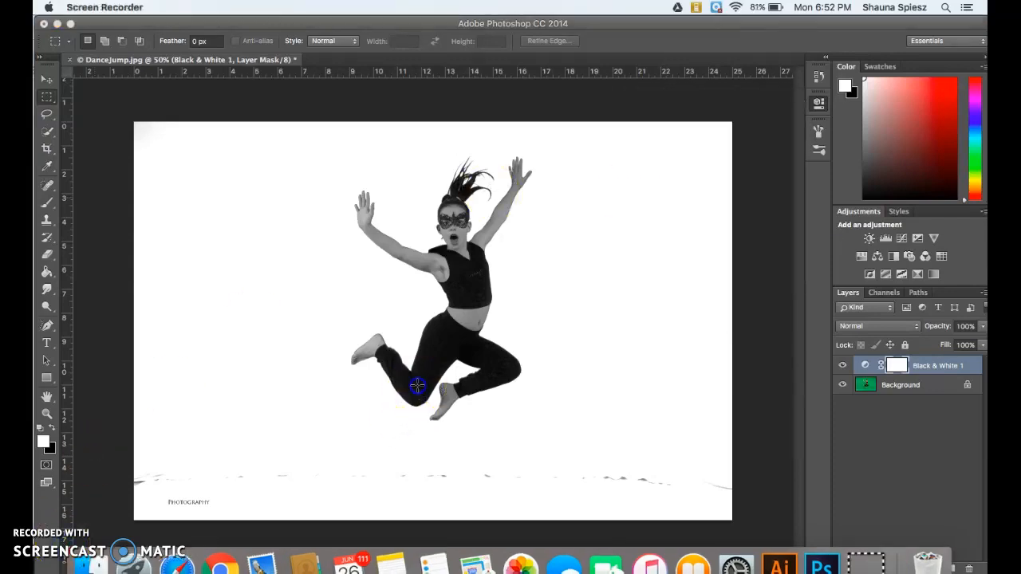
{"action": "left_click", "coordinate": [417, 385]}
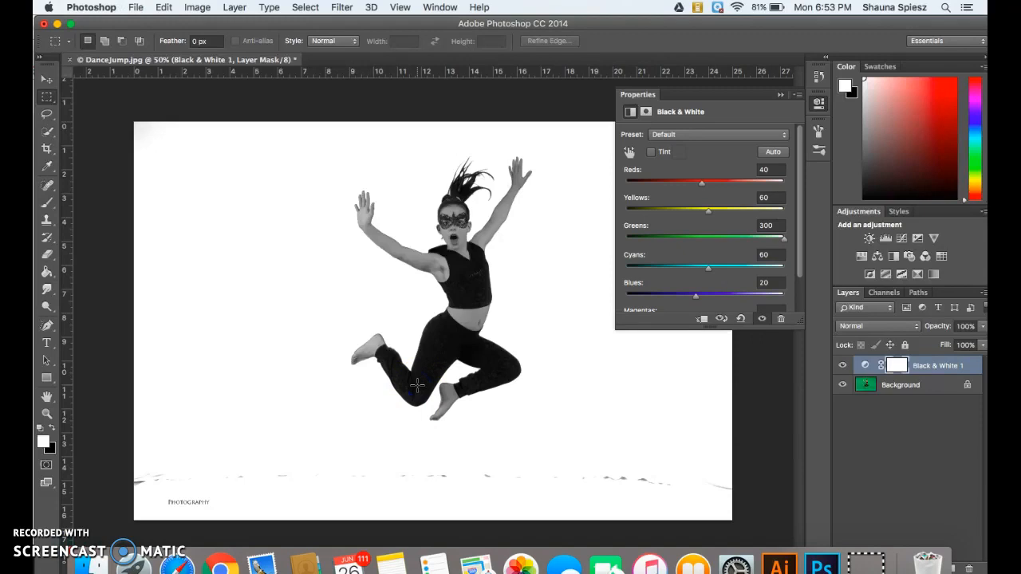
{"action": "left_click_drag", "start_coordinate": [784, 237], "coordinate": [826, 250]}
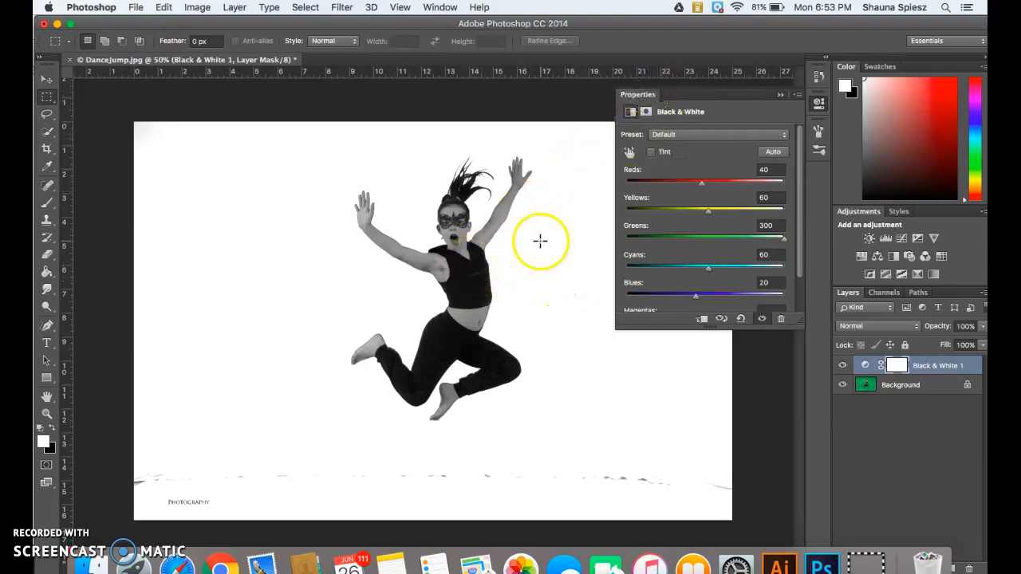
Step: Darken the dancer with the Black & White on-image adjustment, bringing Yellows to -200
{"action": "left_click", "coordinate": [630, 152]}
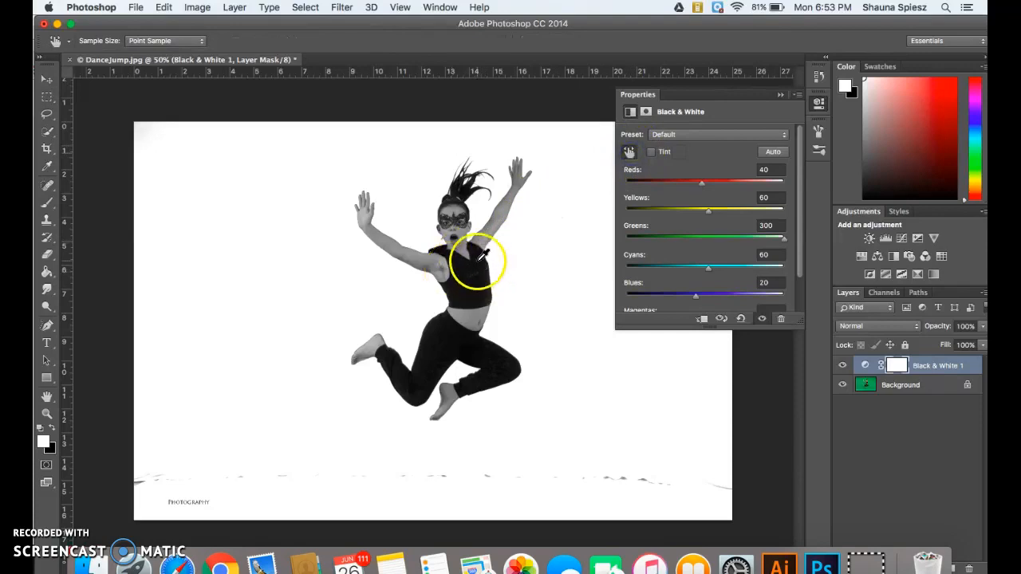
{"action": "left_click_drag", "start_coordinate": [483, 253], "coordinate": [228, 258]}
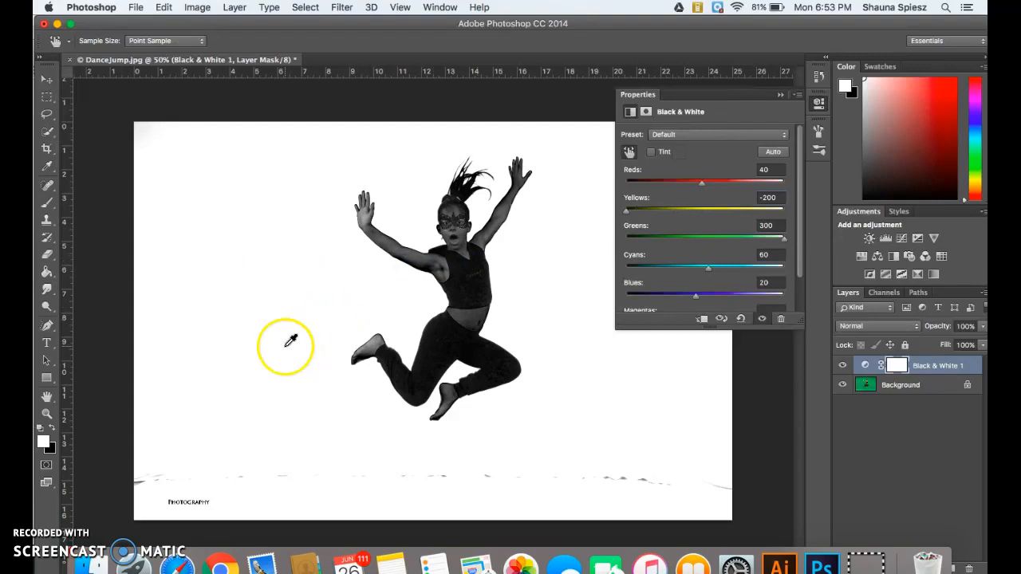
{"action": "left_click", "coordinate": [64, 542]}
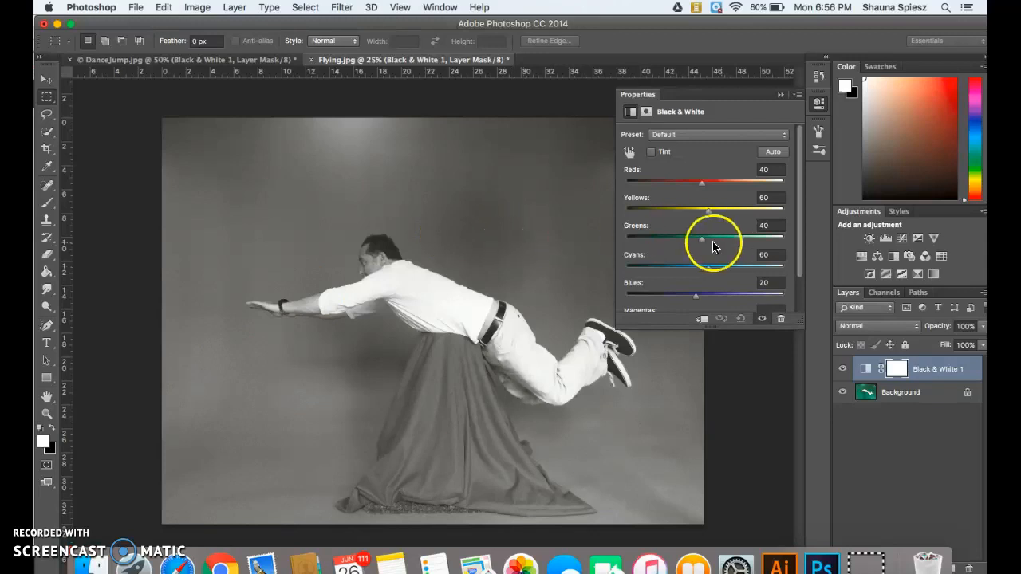
Step: Set Greens to -59 in Flying.jpg's Black & White adjustment and alter the tone of the man's hair with the on-image adjustment
{"action": "left_click_drag", "start_coordinate": [703, 240], "coordinate": [833, 250]}
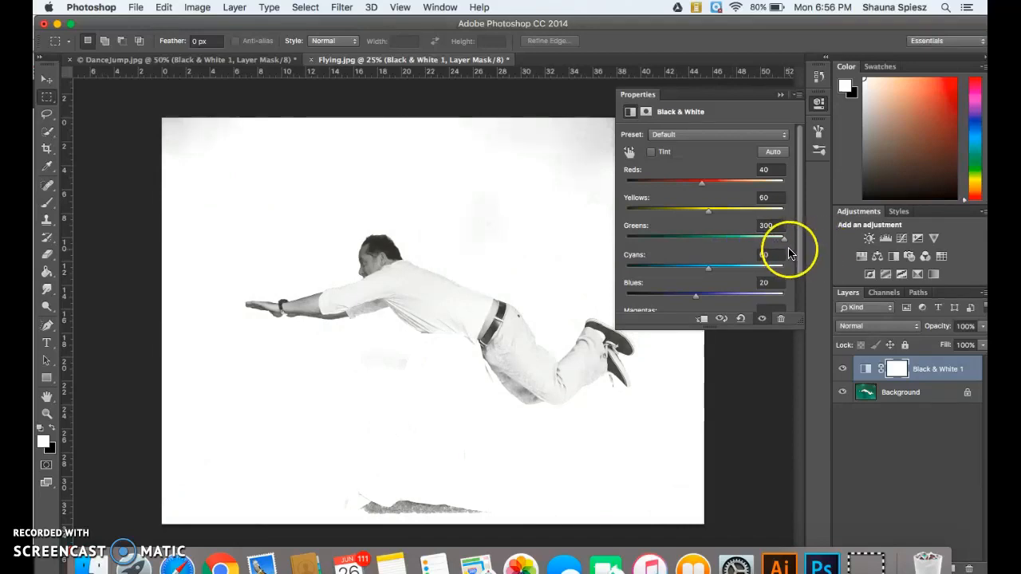
{"action": "left_click_drag", "start_coordinate": [783, 241], "coordinate": [670, 247]}
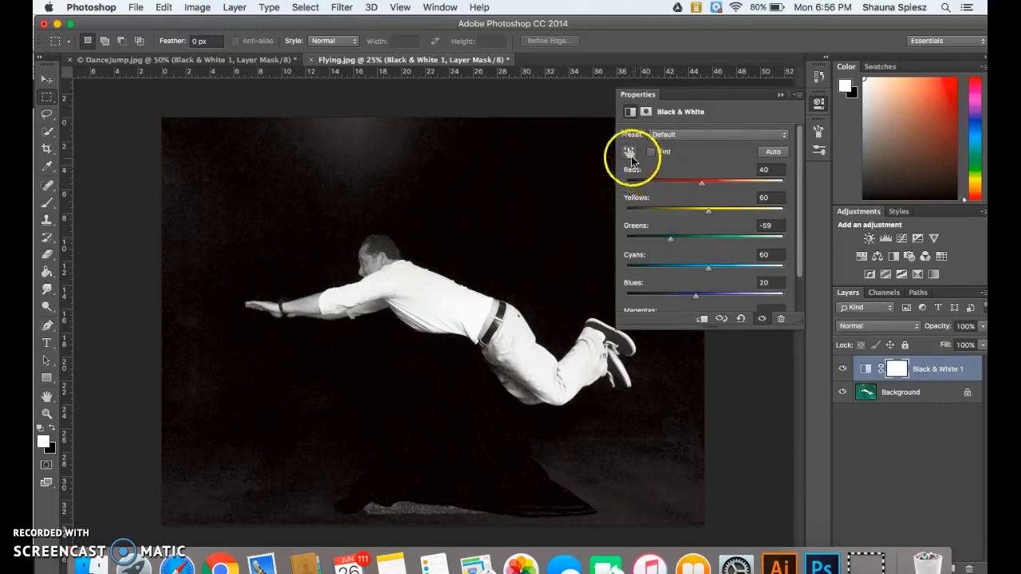
{"action": "left_click", "coordinate": [629, 152]}
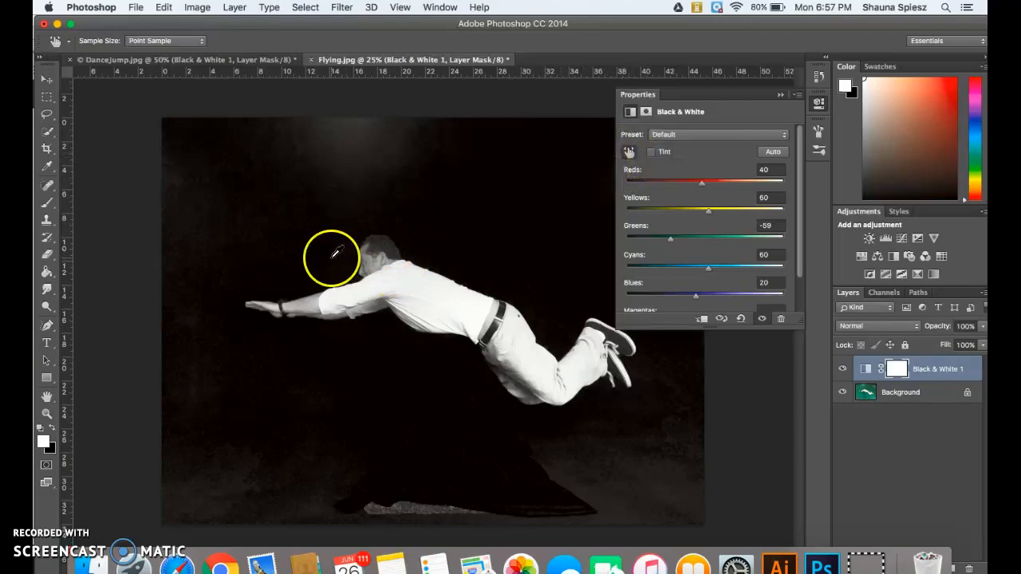
{"action": "left_click", "coordinate": [387, 237]}
{"action": "left_click_drag", "start_coordinate": [387, 237], "coordinate": [413, 245]}
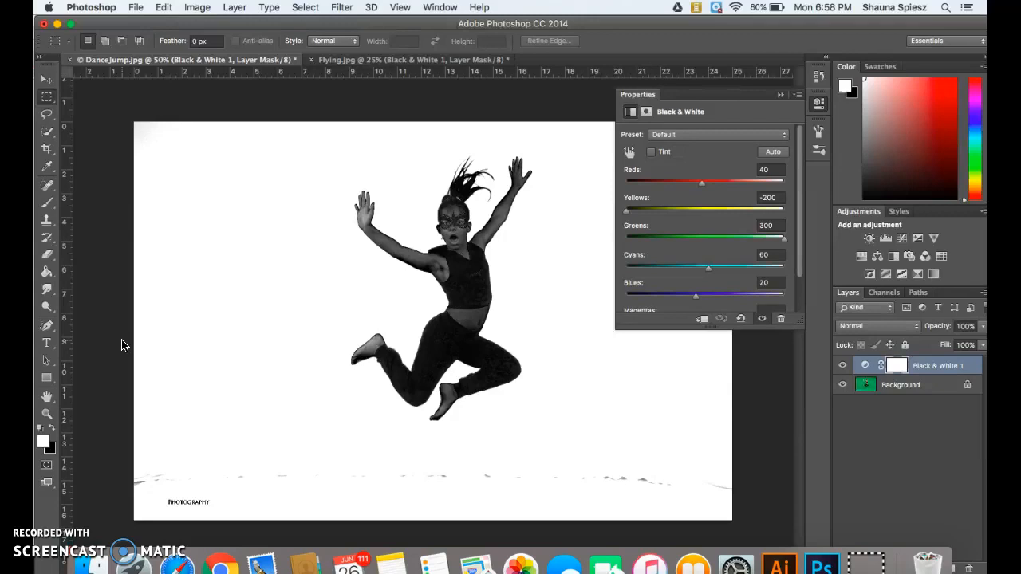
Step: Save the DanceJump image to the Desktop in Photoshop format with layers kept, using the owner's last name as file name
{"action": "left_click", "coordinate": [139, 10]}
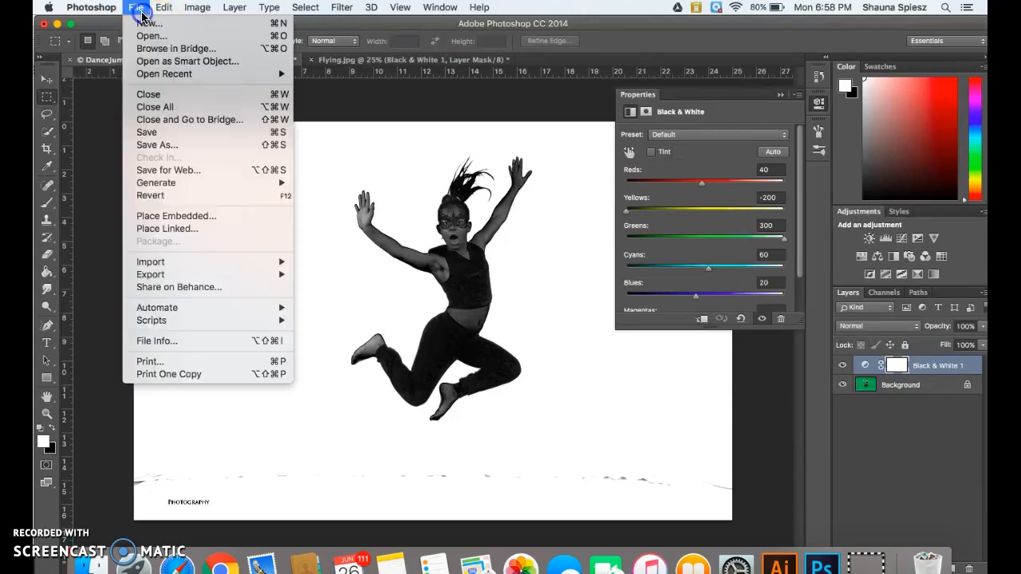
{"action": "left_click", "coordinate": [148, 145]}
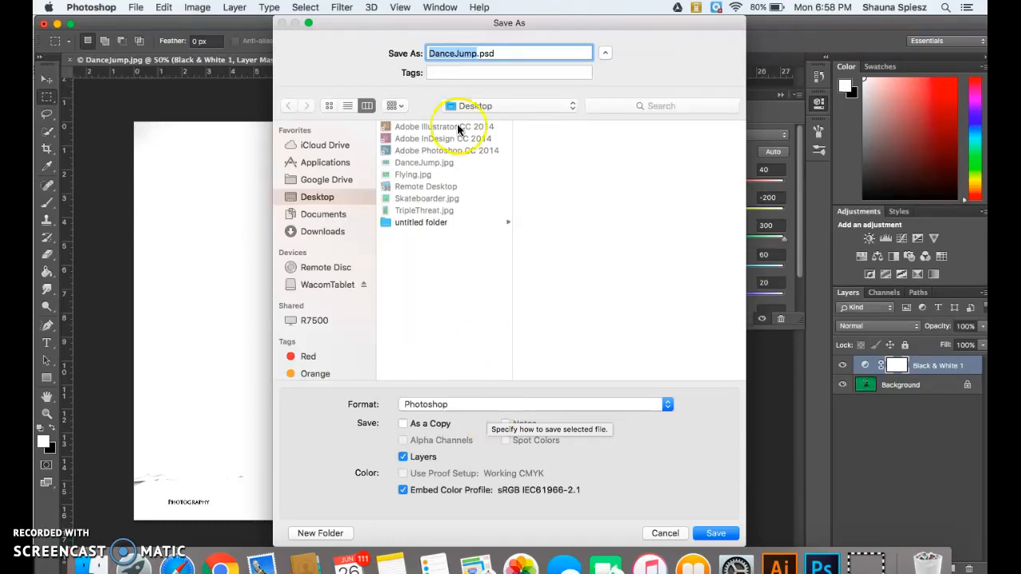
{"action": "type", "text": "Spiesz"}
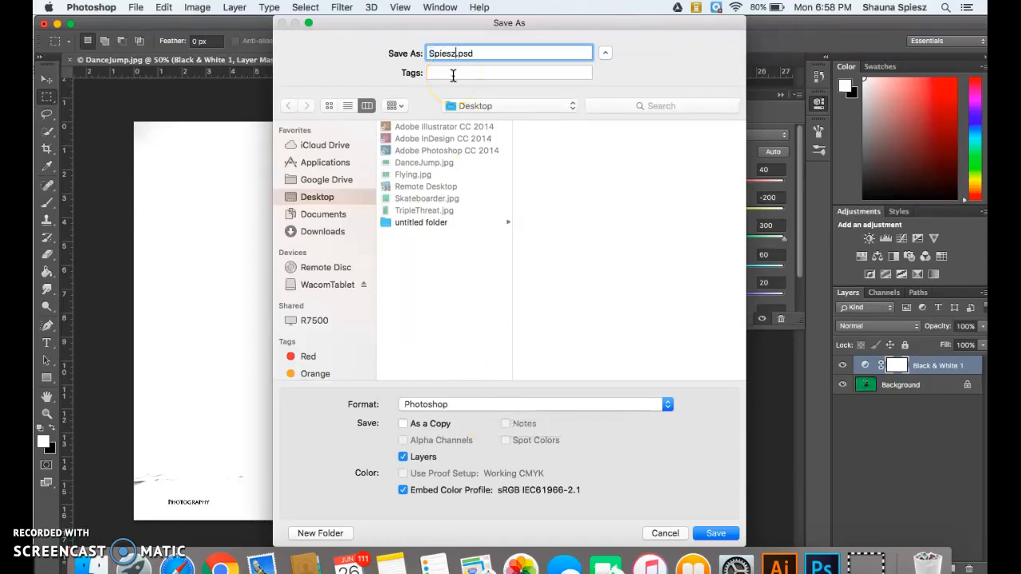
{"action": "left_click", "coordinate": [442, 50]}
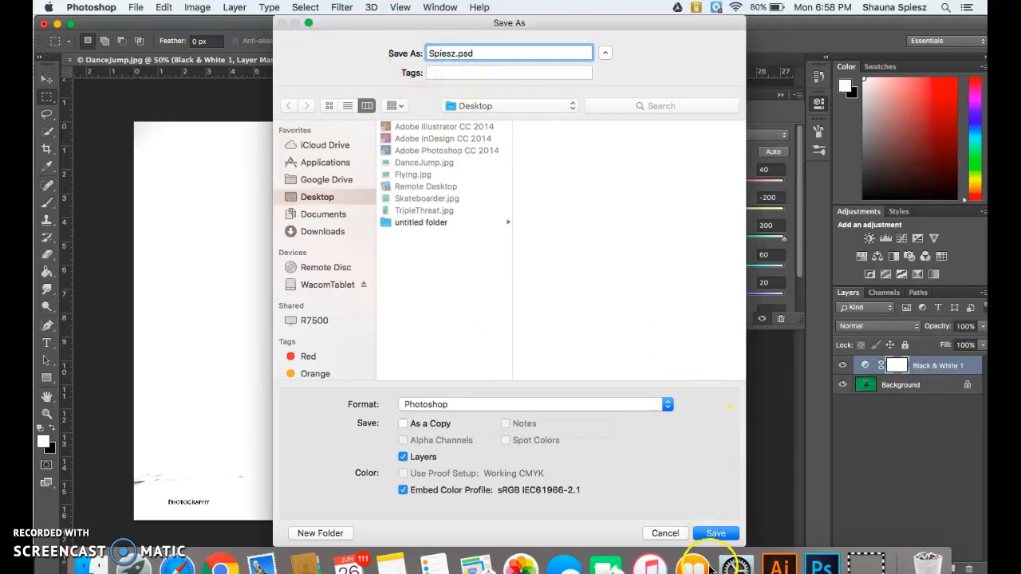
{"action": "left_click", "coordinate": [716, 531]}
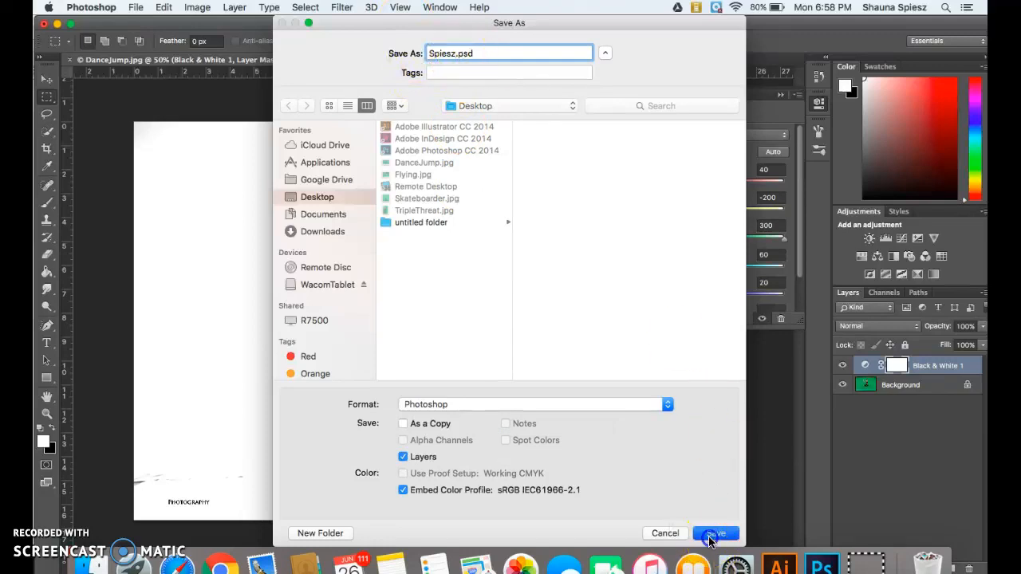
{"action": "left_click", "coordinate": [669, 224]}
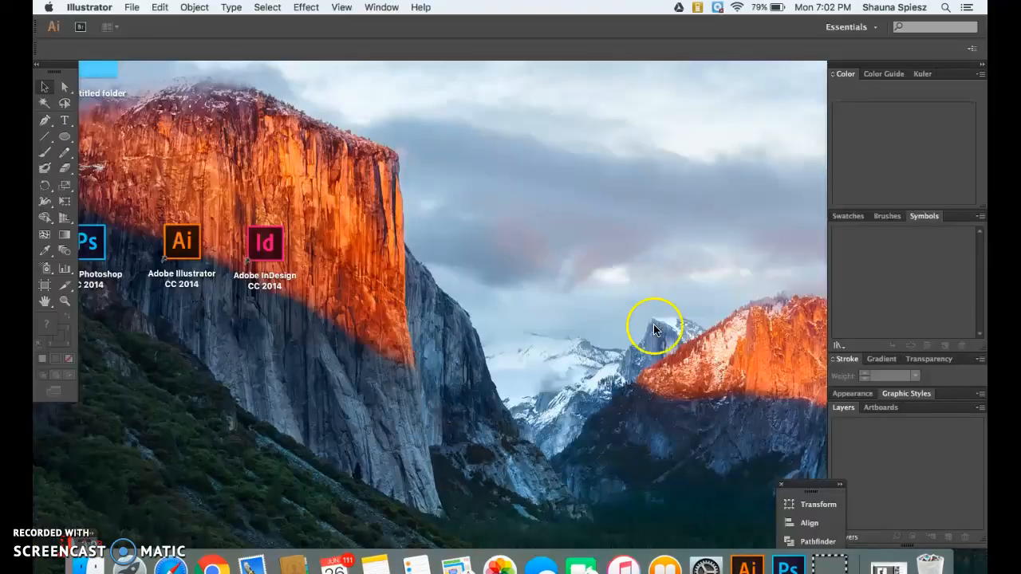
Step: Create a Letter-size Illustrator document named with the owner's last name followed by "Sillohette"
{"action": "left_click", "coordinate": [132, 7]}
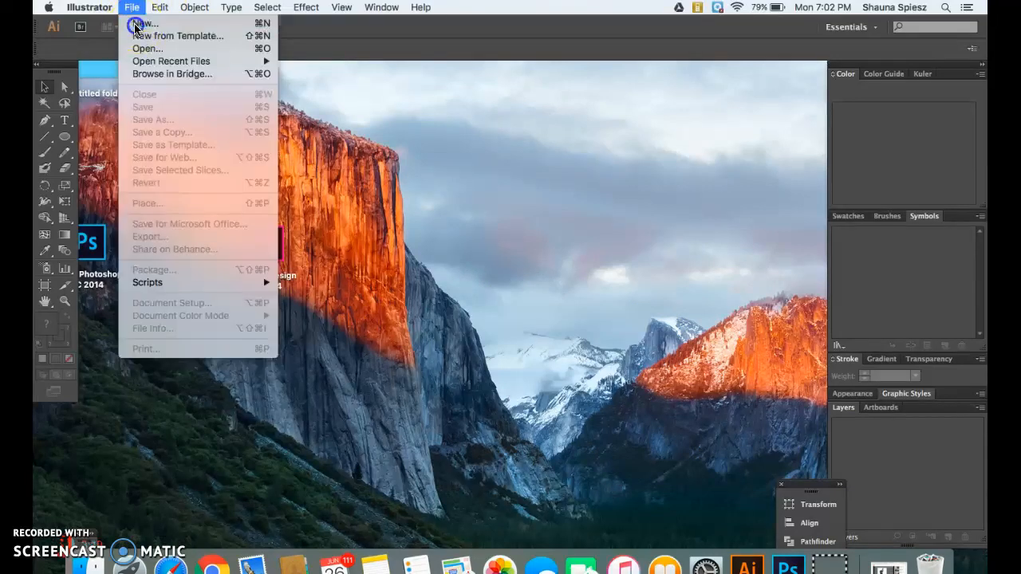
{"action": "left_click", "coordinate": [136, 24]}
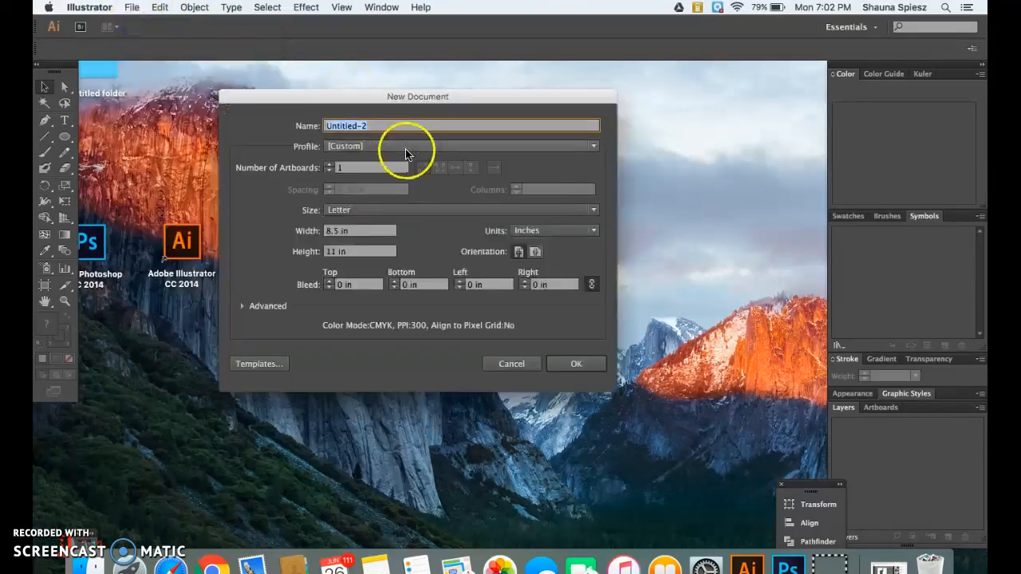
{"action": "type", "text": "Sp"}
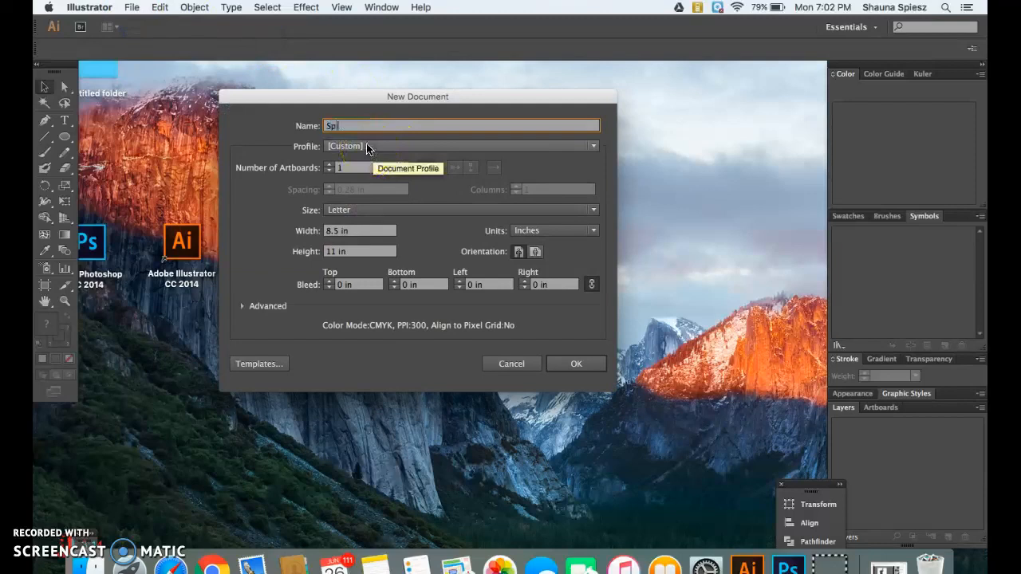
{"action": "type", "text": "iesz Sillohette"}
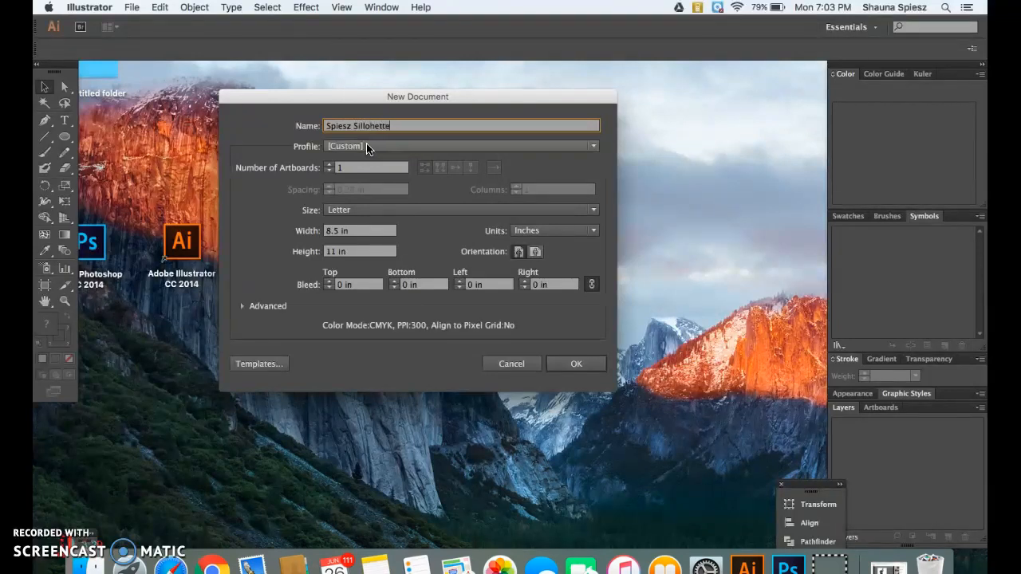
{"action": "left_click", "coordinate": [574, 363]}
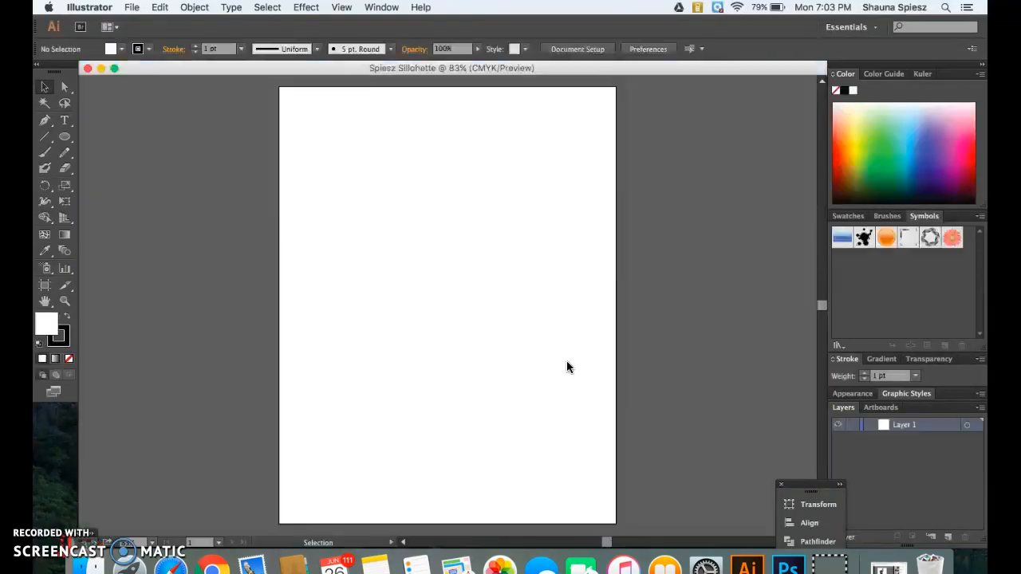
Step: Place Sillhouette.psd from the Desktop as a linked file, starting at the artboard's upper-left corner
{"action": "left_click", "coordinate": [132, 7]}
{"action": "left_click", "coordinate": [146, 203]}
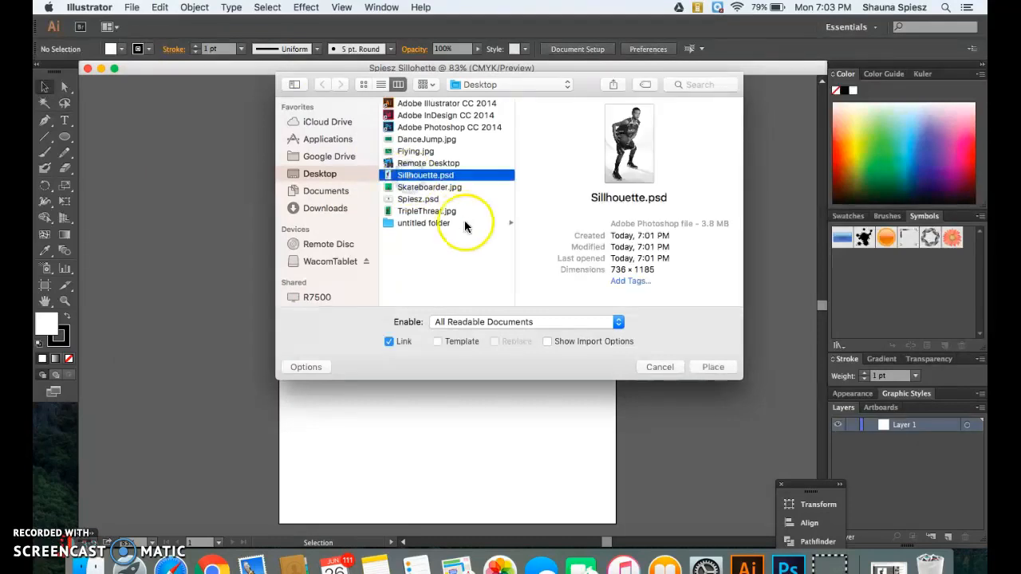
{"action": "left_click", "coordinate": [703, 369]}
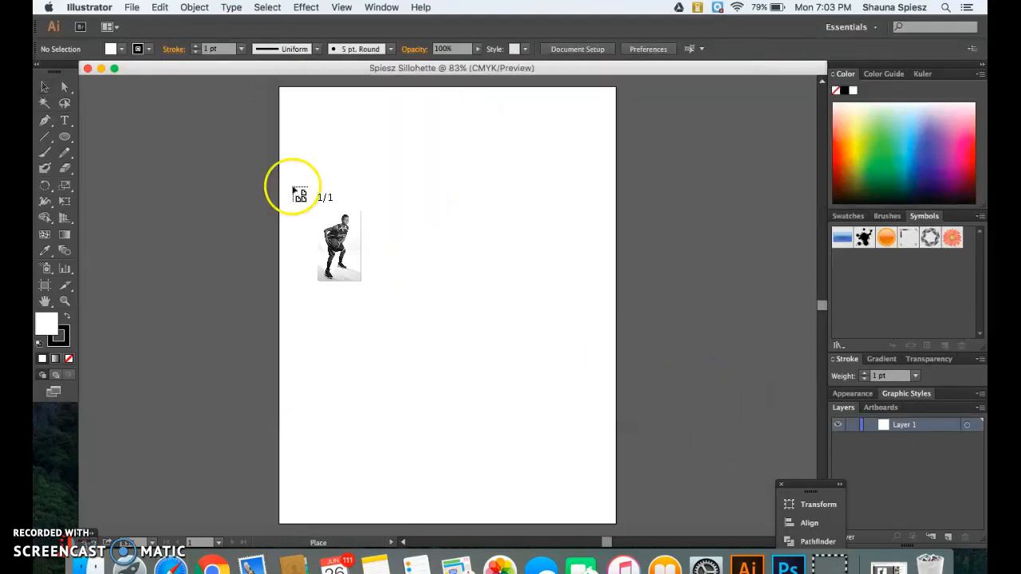
{"action": "left_click", "coordinate": [288, 96]}
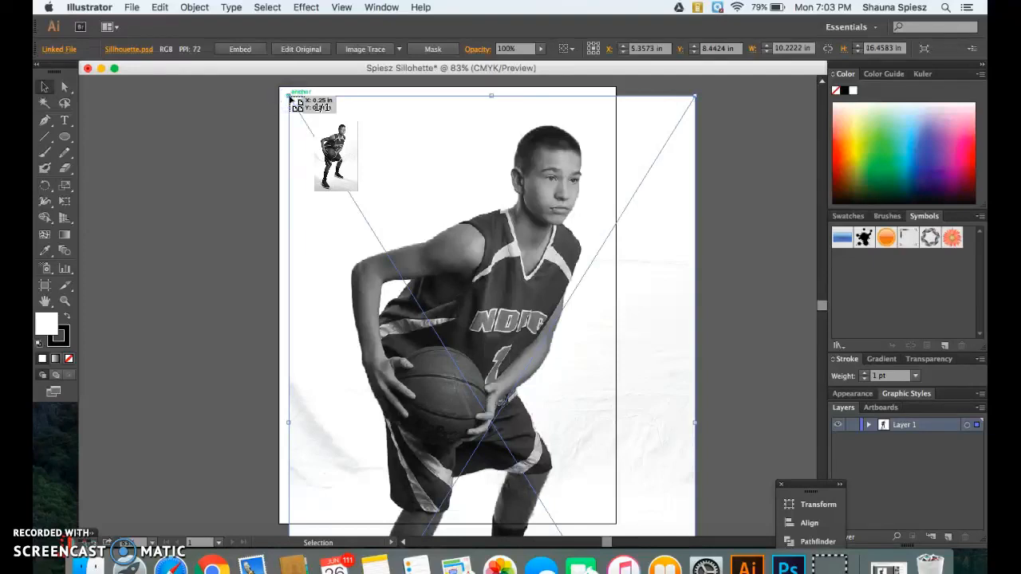
Step: Scale the placed basketball photo down proportionally to about 6.25 by 10.06 in, and undo the resize
{"action": "key", "text": "super+minus"}
{"action": "key", "text": "super+minus"}
{"action": "key", "text": "super+minus"}
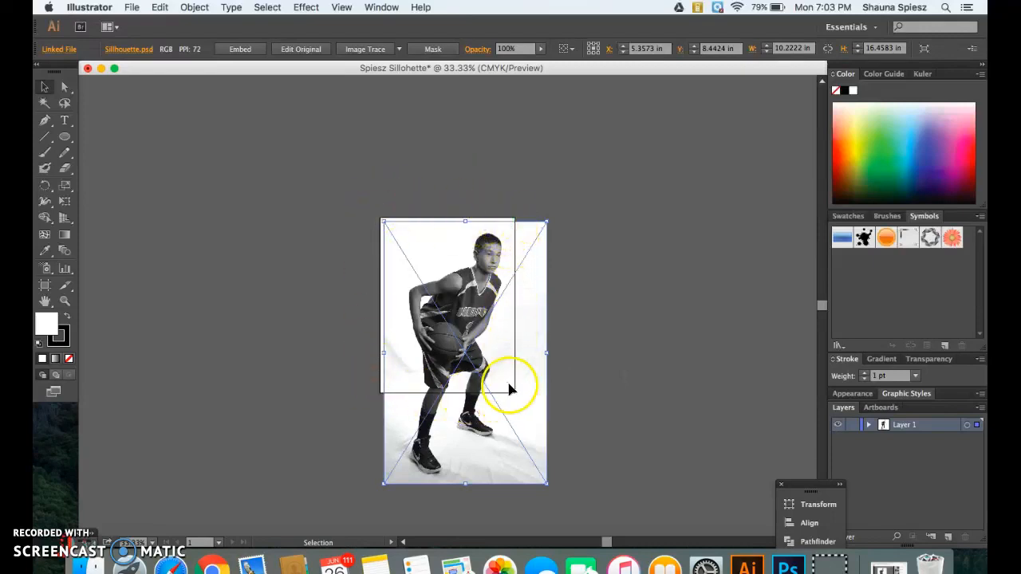
{"action": "left_click", "coordinate": [547, 484]}
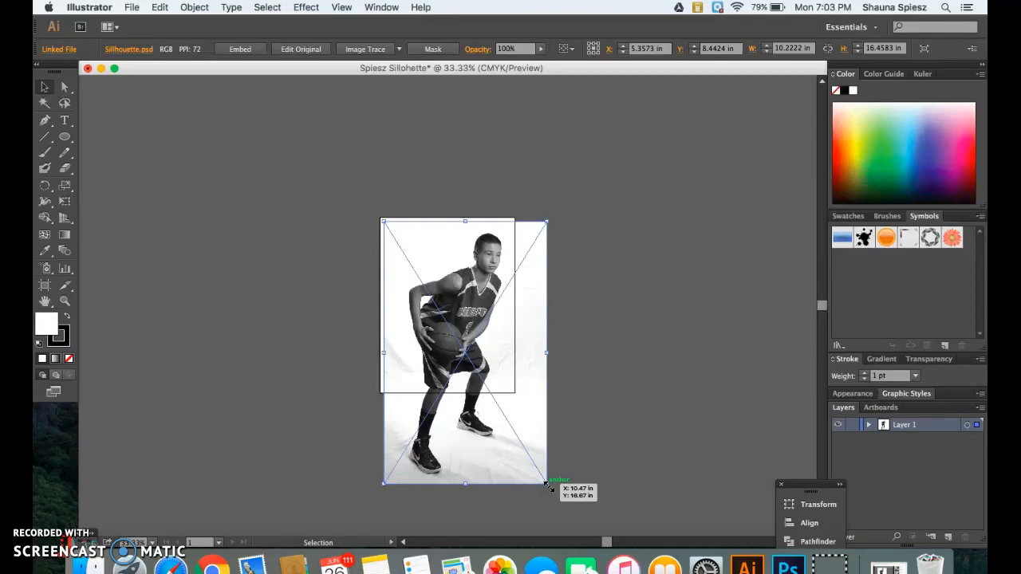
{"action": "key", "text": "shift"}
{"action": "left_click_drag", "start_coordinate": [547, 484], "coordinate": [483, 404]}
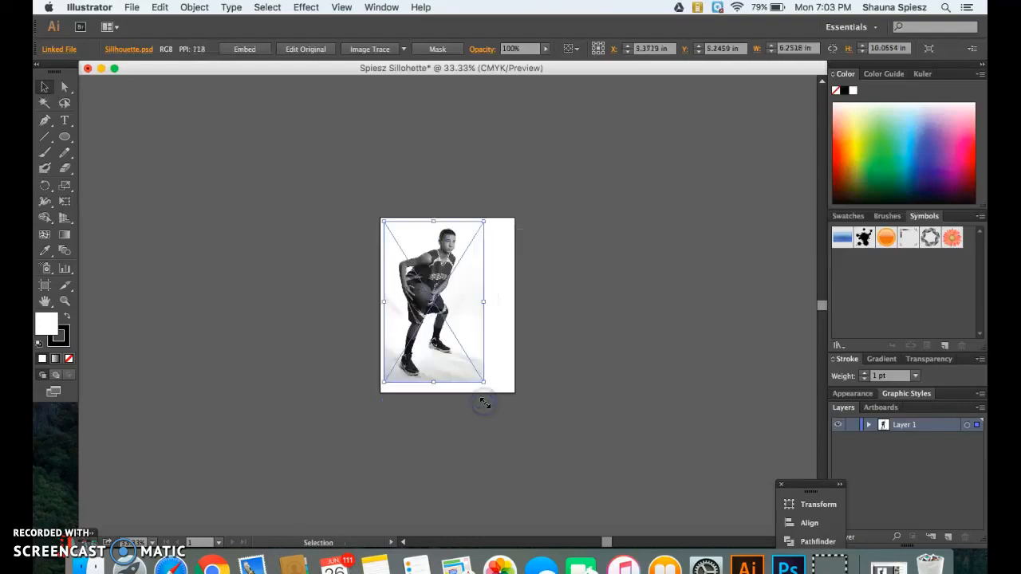
{"action": "key", "text": "super+equal"}
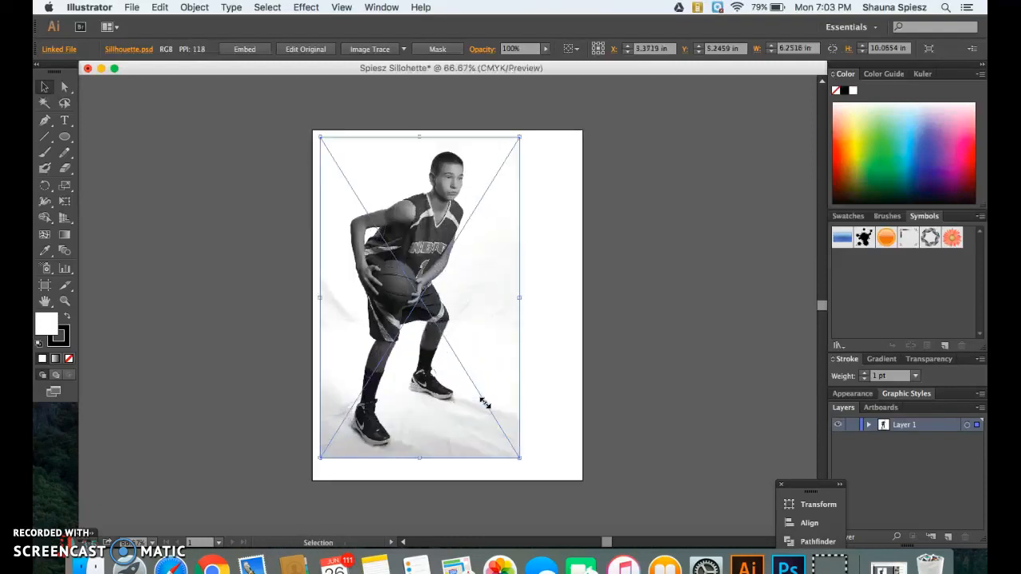
{"action": "key", "text": "super+z"}
Step: Try resizing the basketball photo without keeping its proportions, to about 8.09 by 7.95 in, and undo the distortion
{"action": "scroll", "coordinate": [484, 403], "scroll_direction": "down", "scroll_amount": 5}
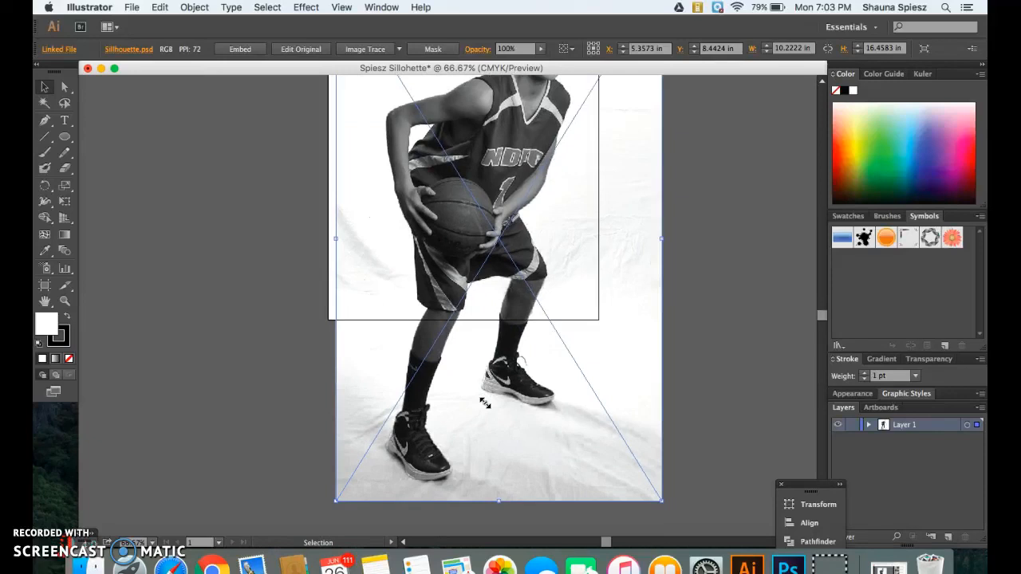
{"action": "scroll", "coordinate": [485, 403], "scroll_direction": "up", "scroll_amount": 1}
{"action": "scroll", "coordinate": [485, 402], "scroll_direction": "right", "scroll_amount": 1}
{"action": "left_click_drag", "start_coordinate": [649, 510], "coordinate": [557, 311]}
{"action": "scroll", "coordinate": [557, 311], "scroll_direction": "up", "scroll_amount": 5}
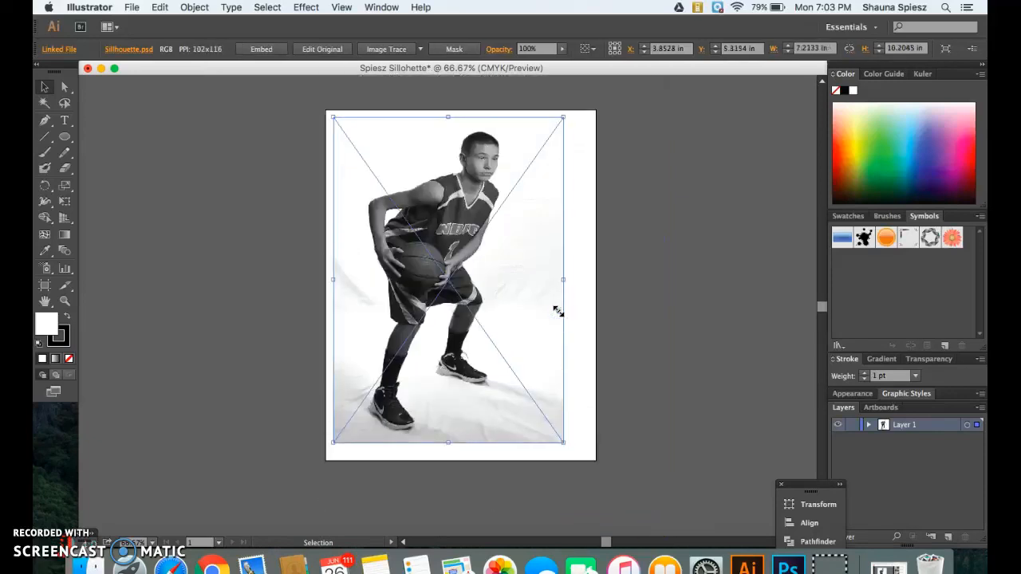
{"action": "left_click_drag", "start_coordinate": [448, 442], "coordinate": [451, 370]}
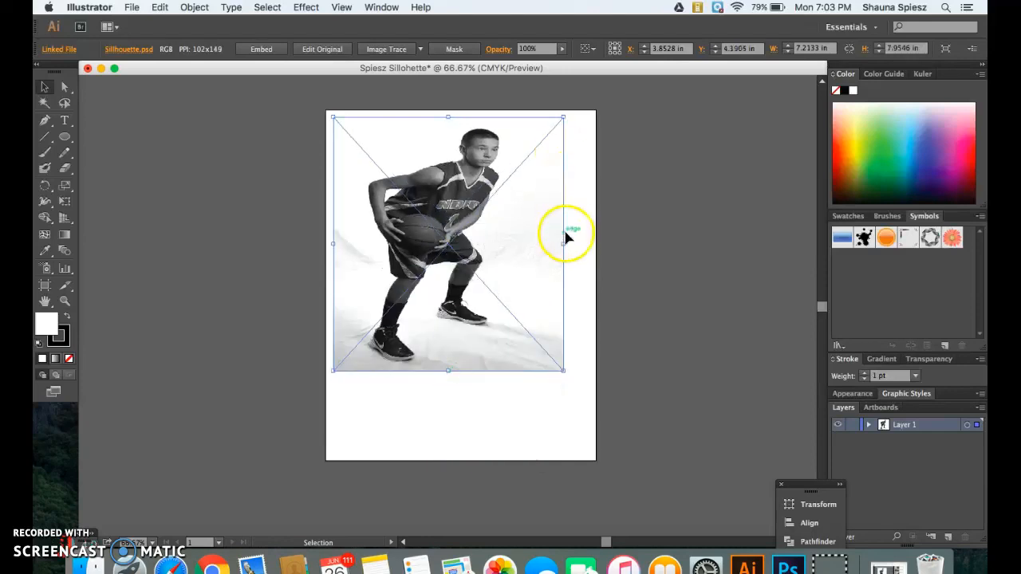
{"action": "left_click_drag", "start_coordinate": [565, 243], "coordinate": [591, 243]}
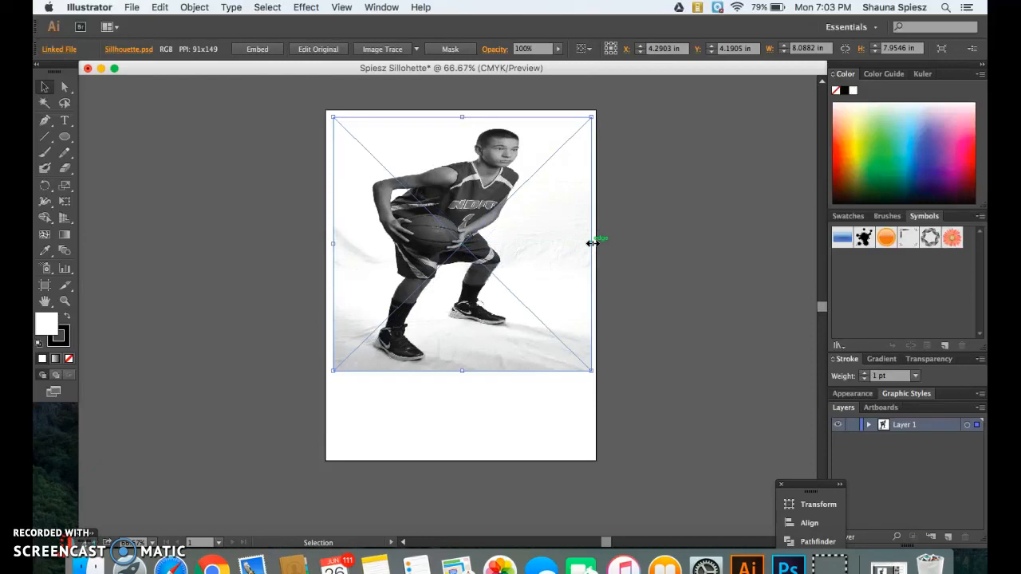
{"action": "key", "text": "super+z"}
{"action": "key", "text": "super+z"}
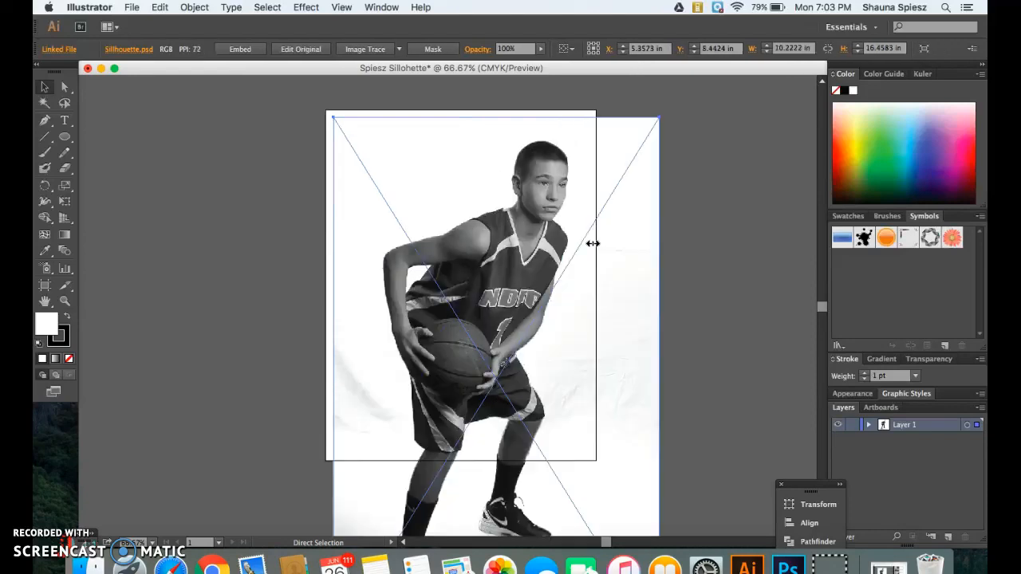
Step: Scale the basketball photo down proportionally to about 6.48 by 10.44 in so it fits inside the artboard
{"action": "scroll", "coordinate": [614, 391], "scroll_direction": "down", "scroll_amount": 8}
{"action": "left_click_drag", "start_coordinate": [635, 327], "coordinate": [516, 192]}
{"action": "scroll", "coordinate": [517, 192], "scroll_direction": "up", "scroll_amount": 8}
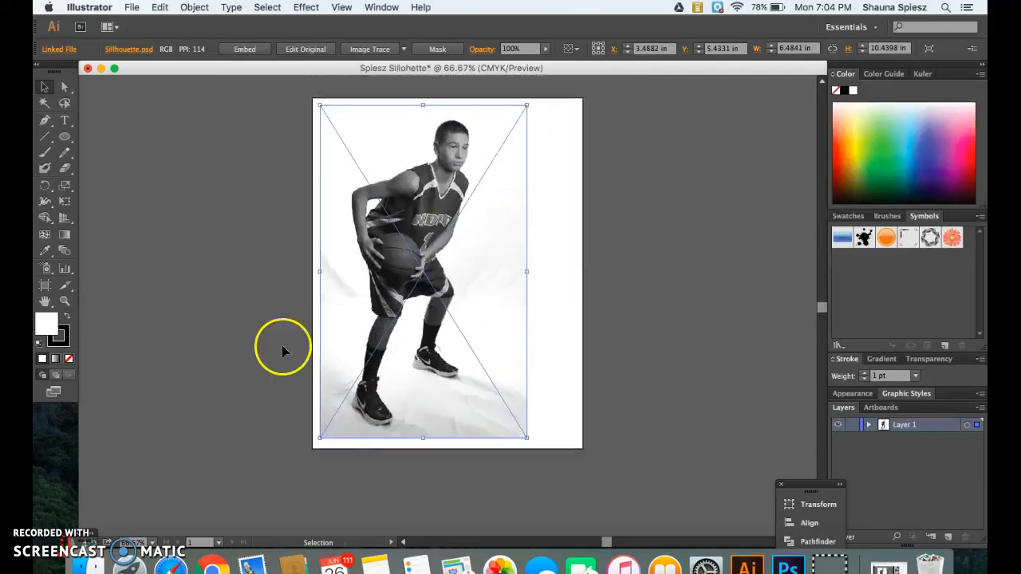
Step: Lock Layer 1, which holds the photo, and create a new layer above it
{"action": "left_click", "coordinate": [223, 382]}
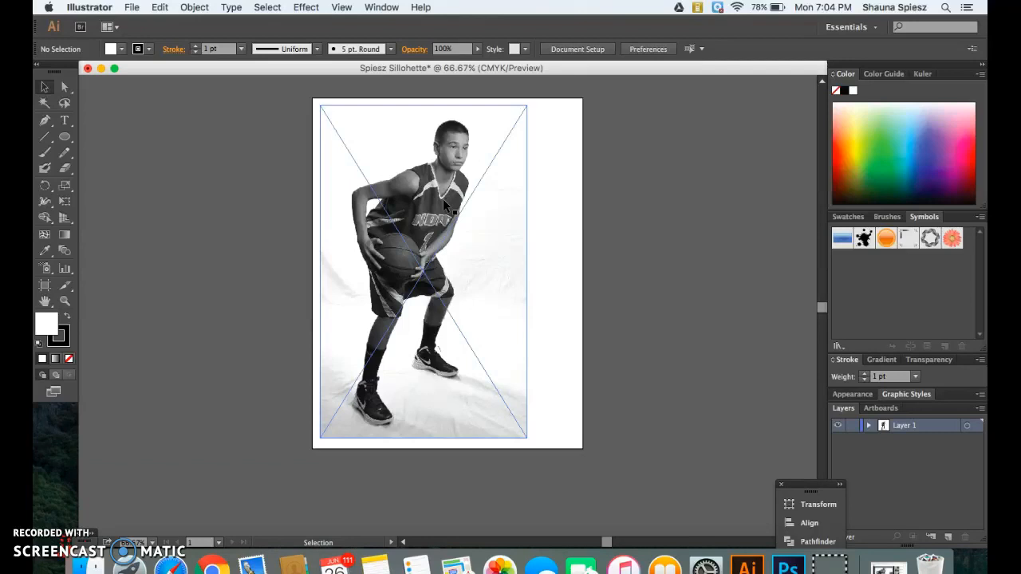
{"action": "left_click", "coordinate": [854, 427]}
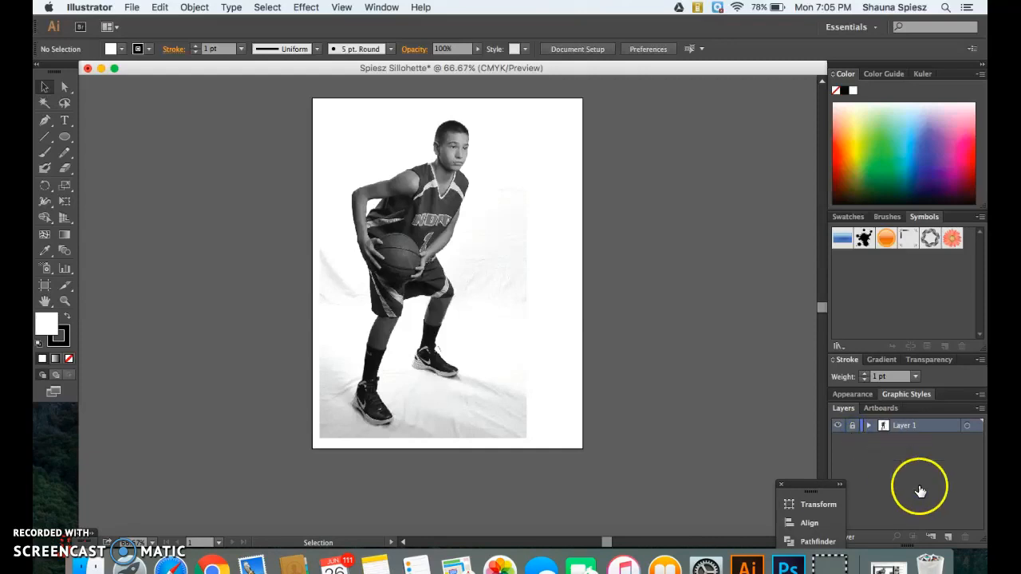
{"action": "left_click", "coordinate": [947, 538]}
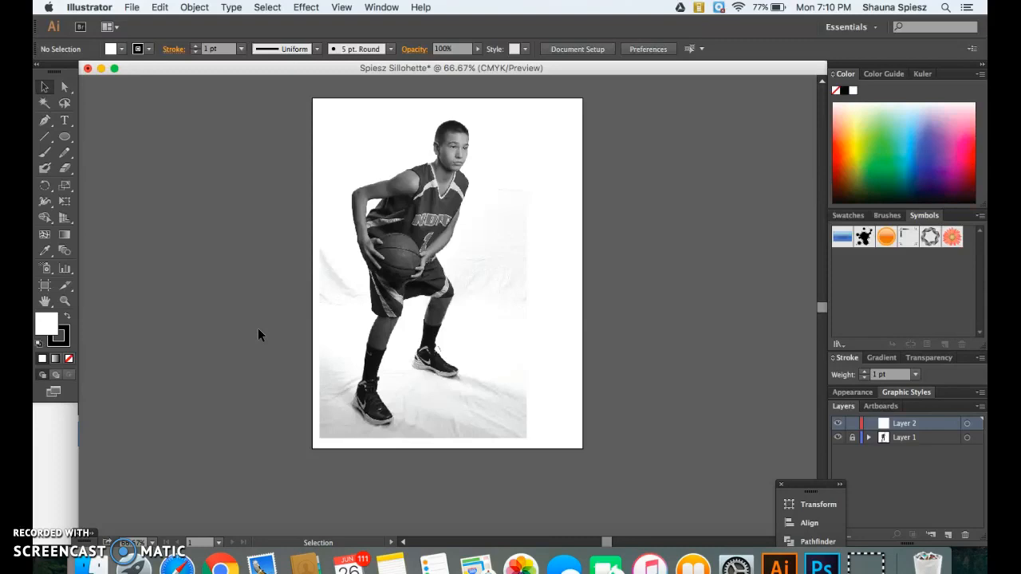
Step: Draw a Pen path on Layer 2 along the face's outer edge, from beside the eye down to the chin
{"action": "key", "text": "p"}
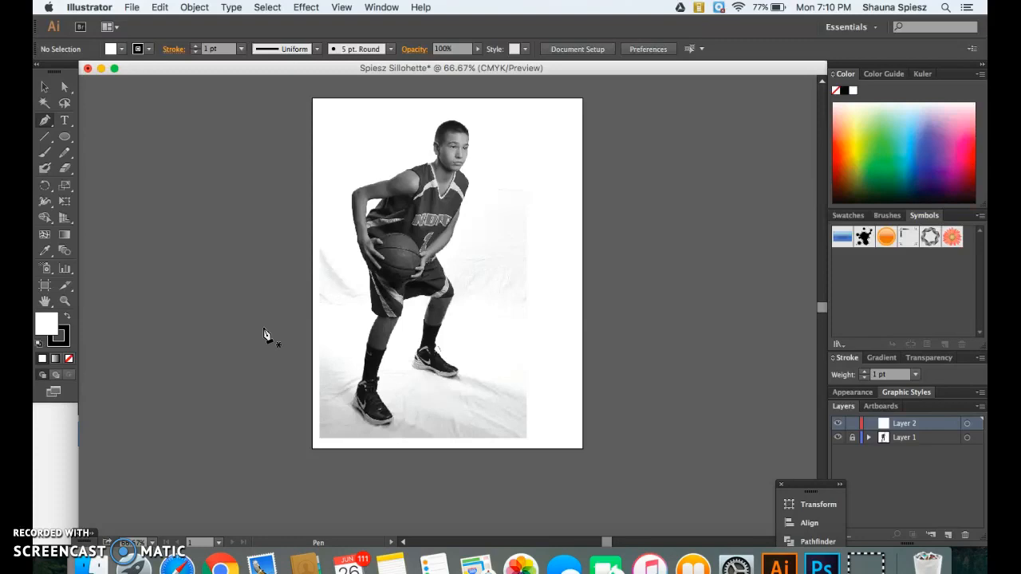
{"action": "key", "text": "super+equal"}
{"action": "key", "text": "super+equal"}
{"action": "key", "text": "super+equal"}
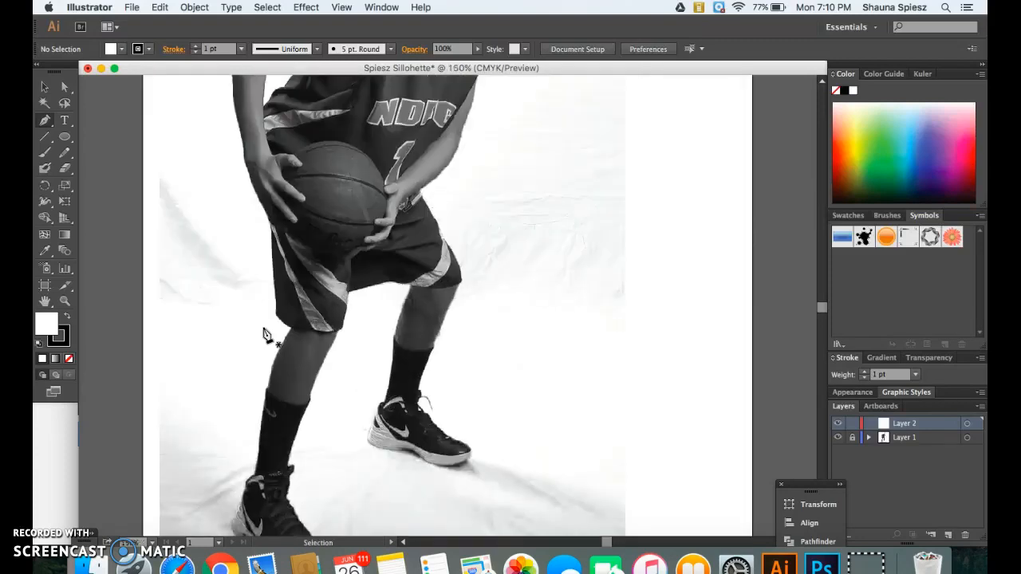
{"action": "scroll", "coordinate": [266, 333], "scroll_direction": "up", "scroll_amount": 6}
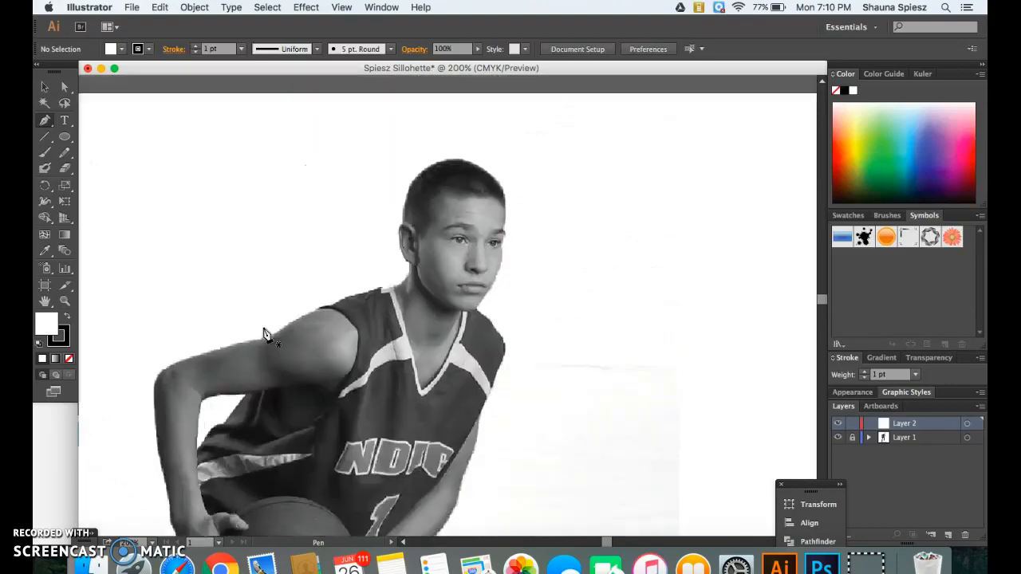
{"action": "key", "text": "super+equal"}
{"action": "scroll", "coordinate": [266, 333], "scroll_direction": "right", "scroll_amount": 3}
{"action": "scroll", "coordinate": [265, 334], "scroll_direction": "up", "scroll_amount": 1}
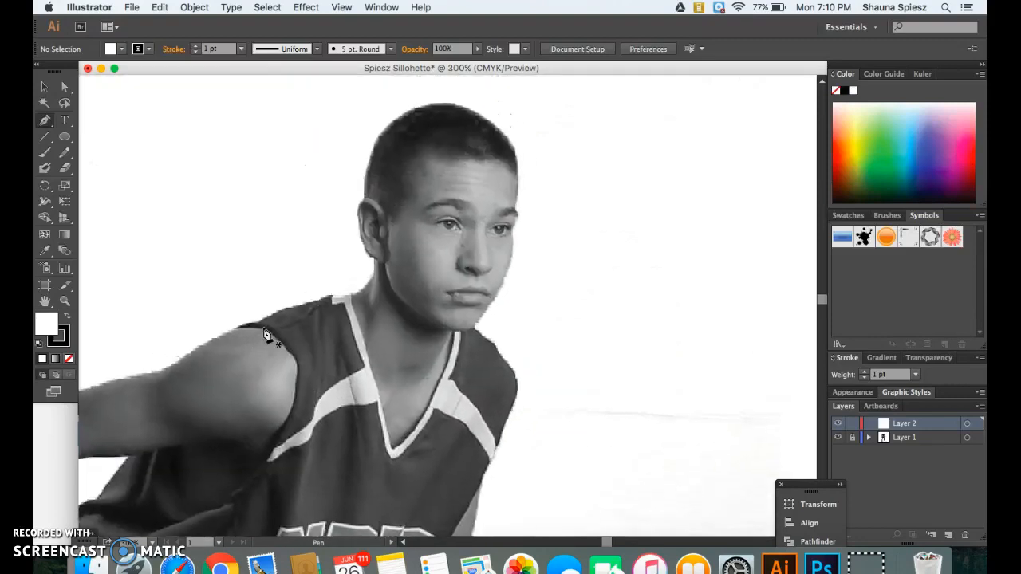
{"action": "key", "text": "super+equal"}
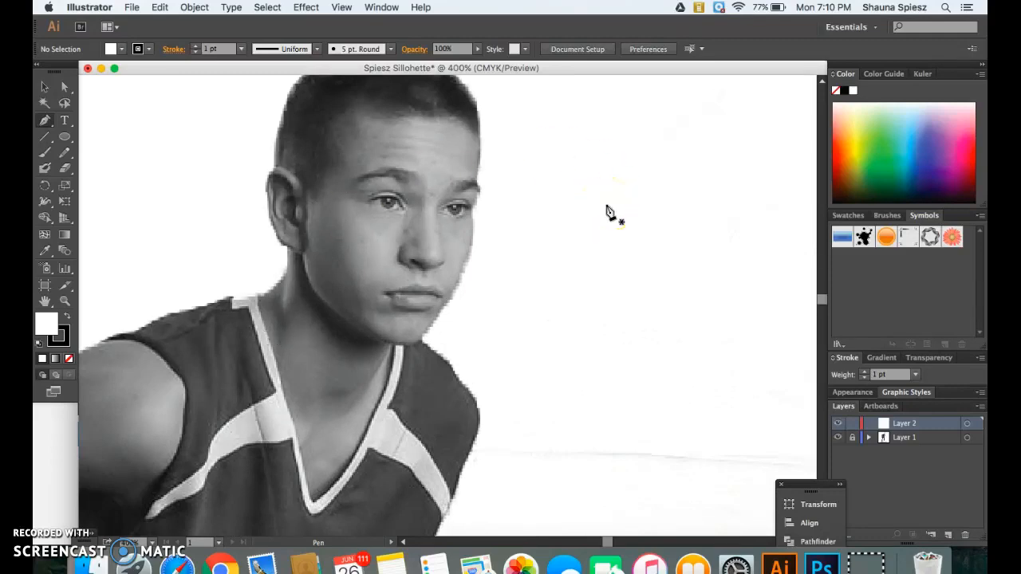
{"action": "key", "text": "super+equal"}
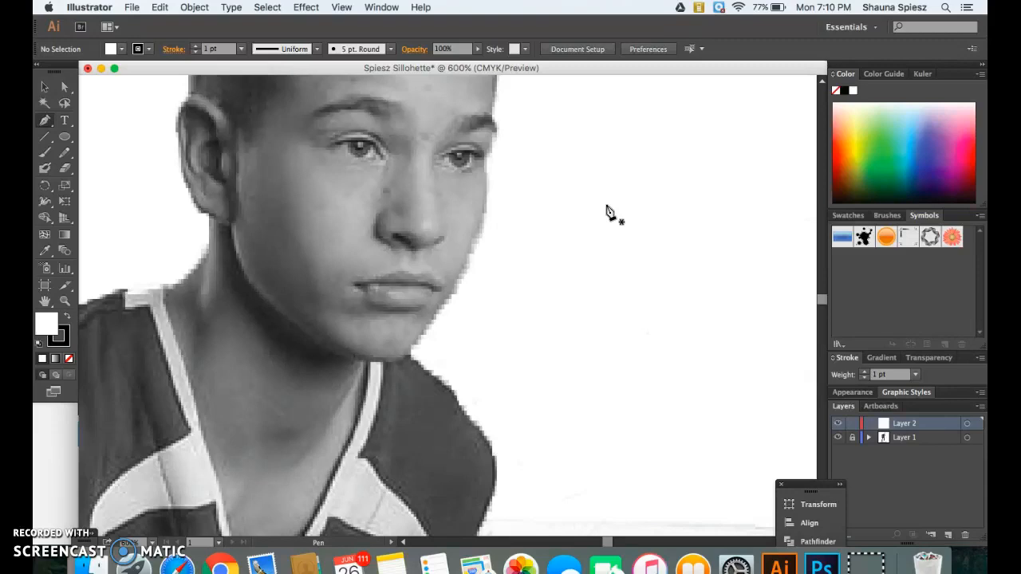
{"action": "left_click", "coordinate": [518, 204]}
{"action": "scroll", "coordinate": [519, 206], "scroll_direction": "down", "scroll_amount": 2}
{"action": "scroll", "coordinate": [518, 206], "scroll_direction": "left", "scroll_amount": 2}
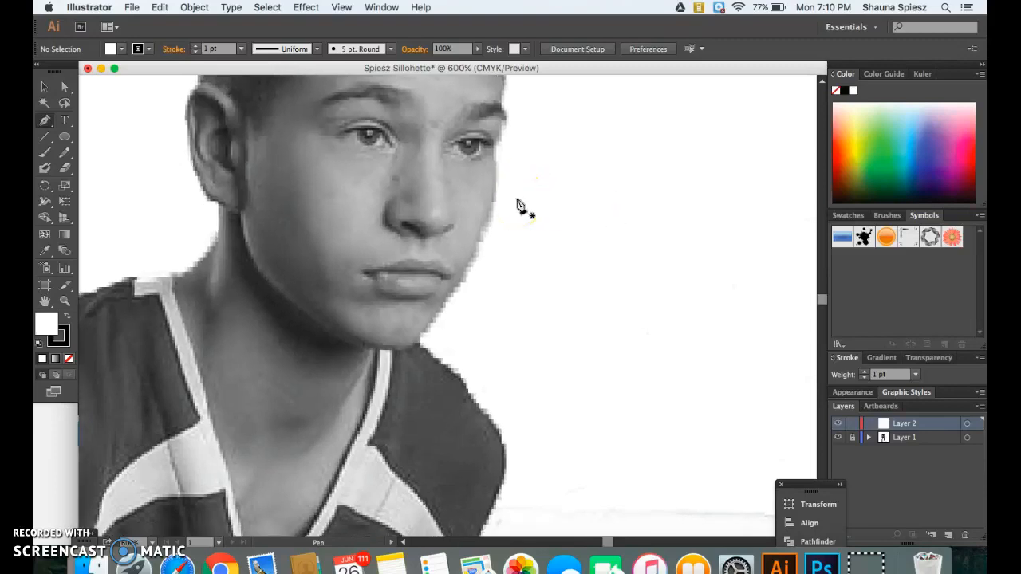
{"action": "left_click", "coordinate": [498, 169]}
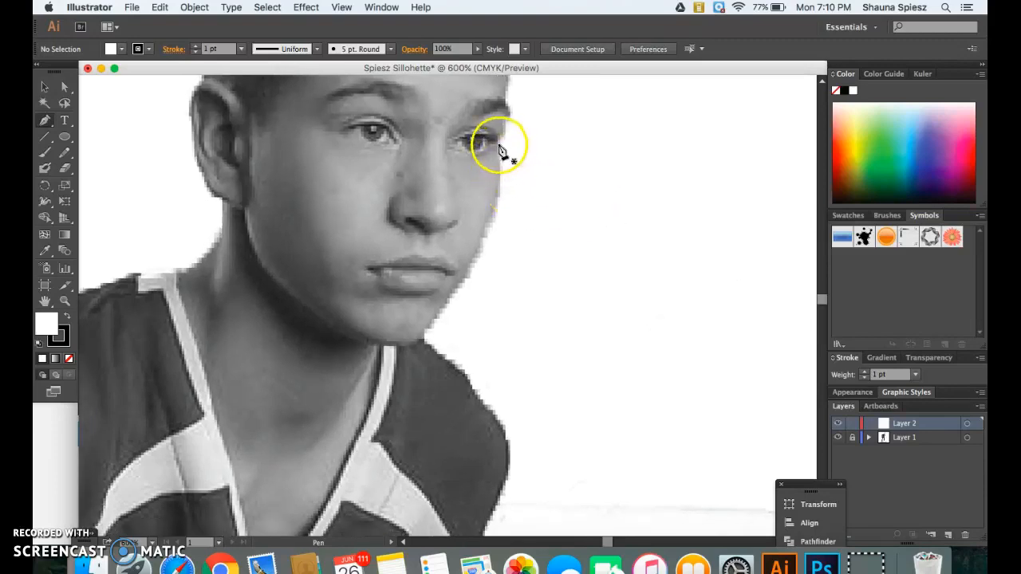
{"action": "left_click", "coordinate": [499, 143]}
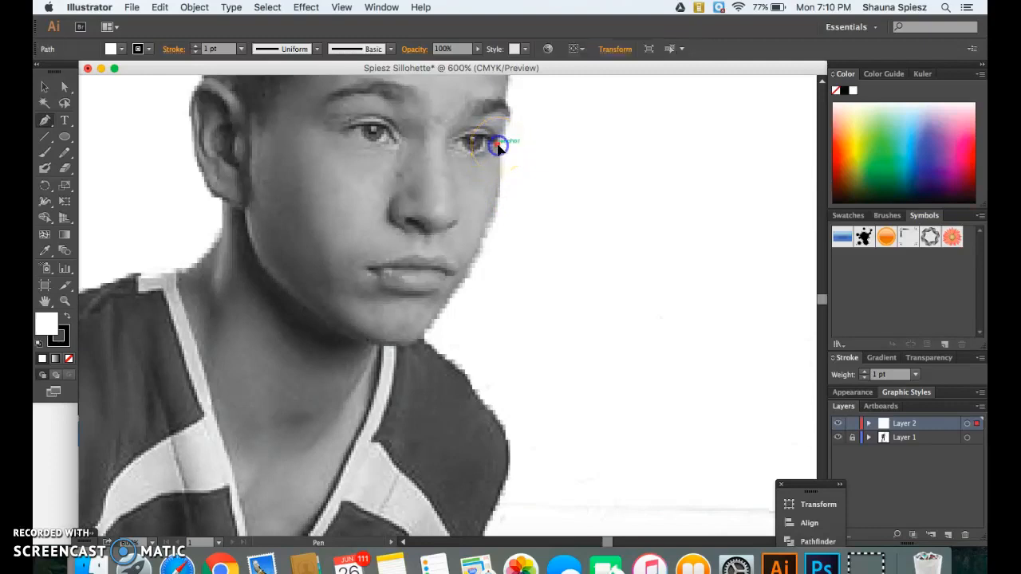
{"action": "mouse_move", "coordinate": [482, 251]}
{"action": "left_mouse_down"}
{"action": "mouse_move", "coordinate": [459, 264]}
{"action": "mouse_move", "coordinate": [458, 302]}
{"action": "left_mouse_up"}
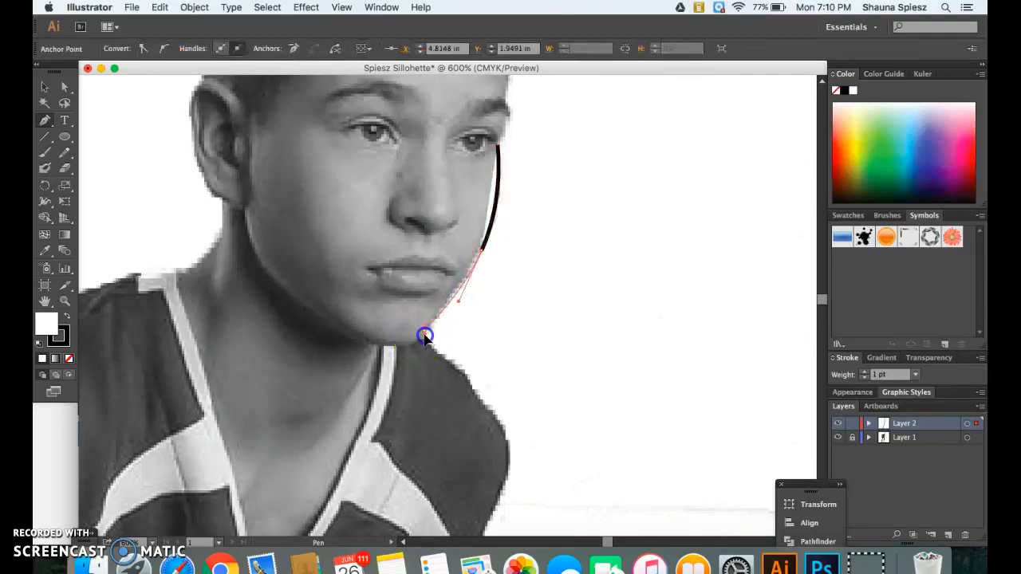
{"action": "left_click_drag", "start_coordinate": [423, 335], "coordinate": [469, 378]}
Step: Continue the Pen path around the shoulder and down the jersey's armhole edge to where the arm begins
{"action": "left_click_drag", "start_coordinate": [508, 443], "coordinate": [511, 464]}
{"action": "scroll", "coordinate": [510, 465], "scroll_direction": "down", "scroll_amount": 5}
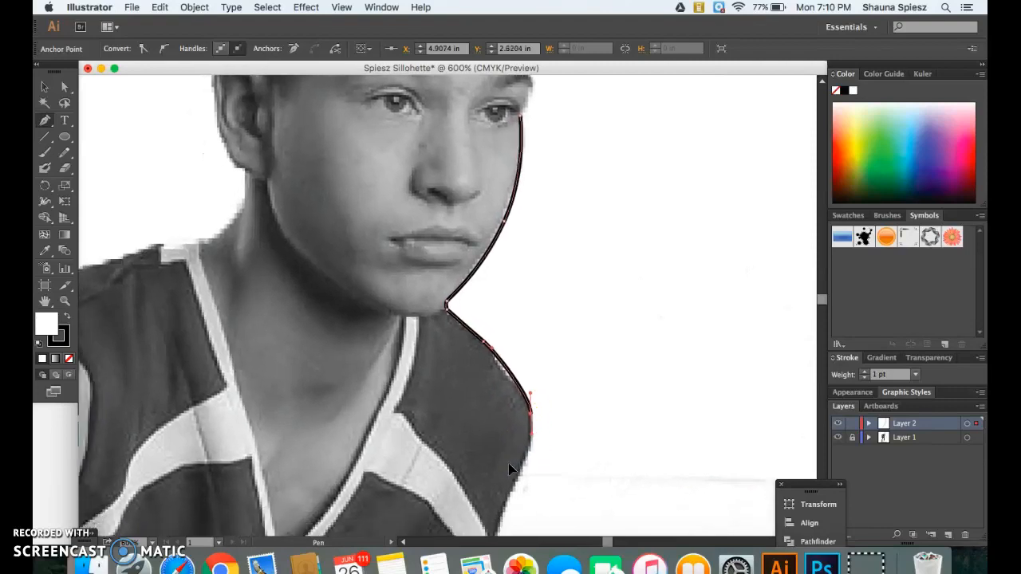
{"action": "scroll", "coordinate": [511, 468], "scroll_direction": "down", "scroll_amount": 5}
{"action": "left_click", "coordinate": [512, 421]}
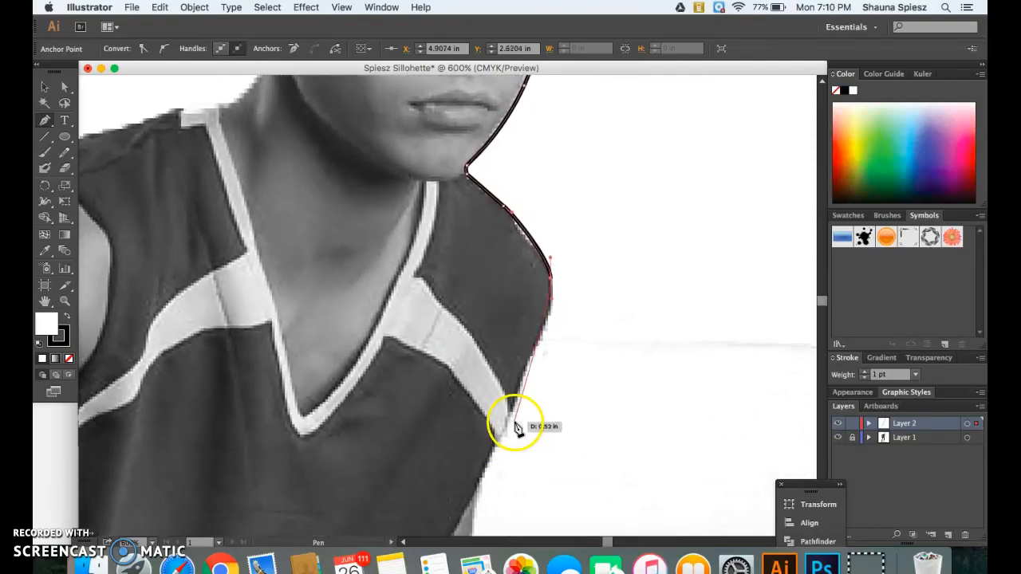
{"action": "left_click_drag", "start_coordinate": [510, 421], "coordinate": [491, 451]}
{"action": "scroll", "coordinate": [502, 435], "scroll_direction": "down", "scroll_amount": 5}
{"action": "left_click_drag", "start_coordinate": [532, 409], "coordinate": [526, 413]}
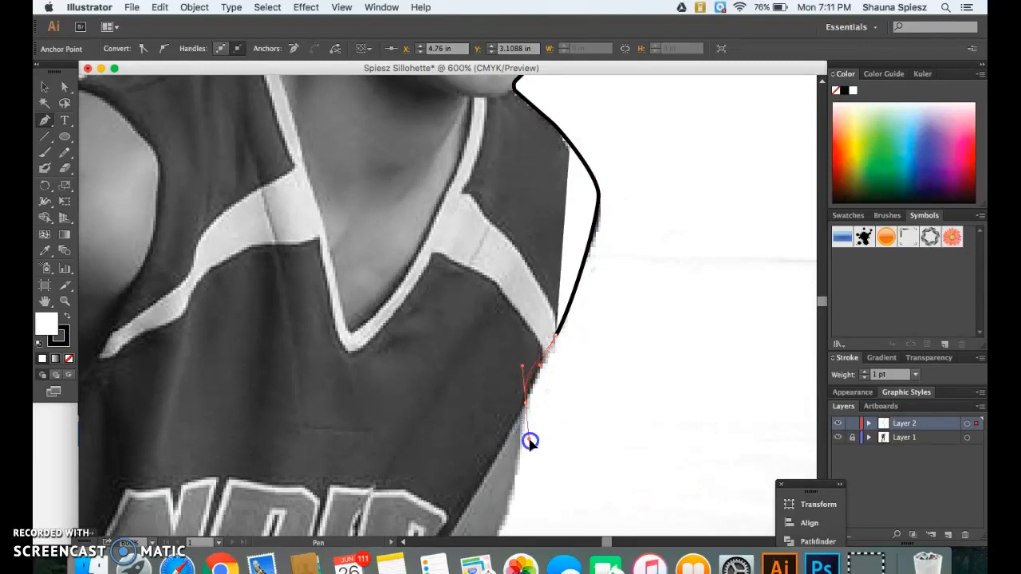
{"action": "left_click_drag", "start_coordinate": [520, 420], "coordinate": [531, 415]}
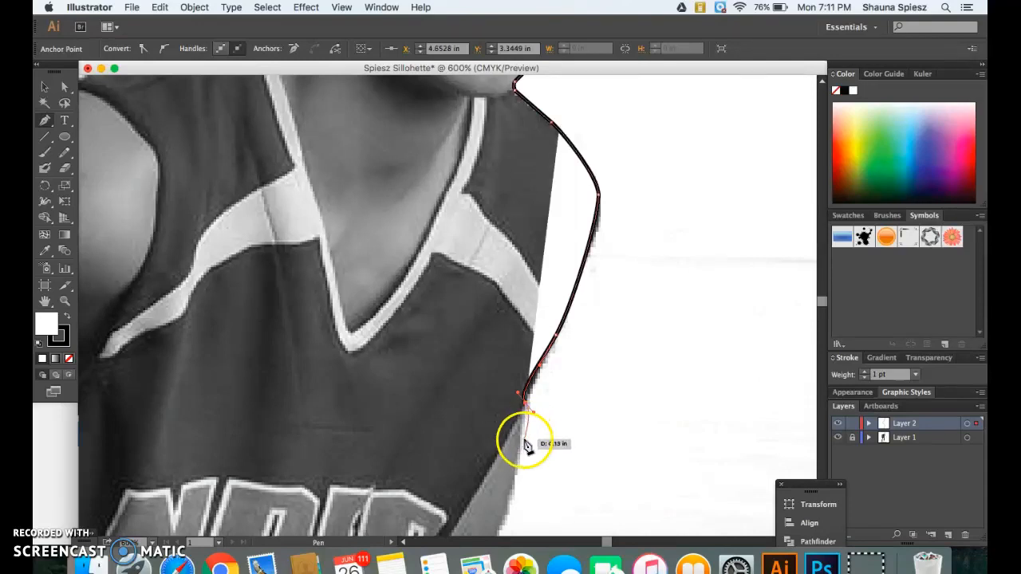
Step: Try extending the path with a point on the arm just below the jersey's edge, and undo that point
{"action": "left_click", "coordinate": [518, 479]}
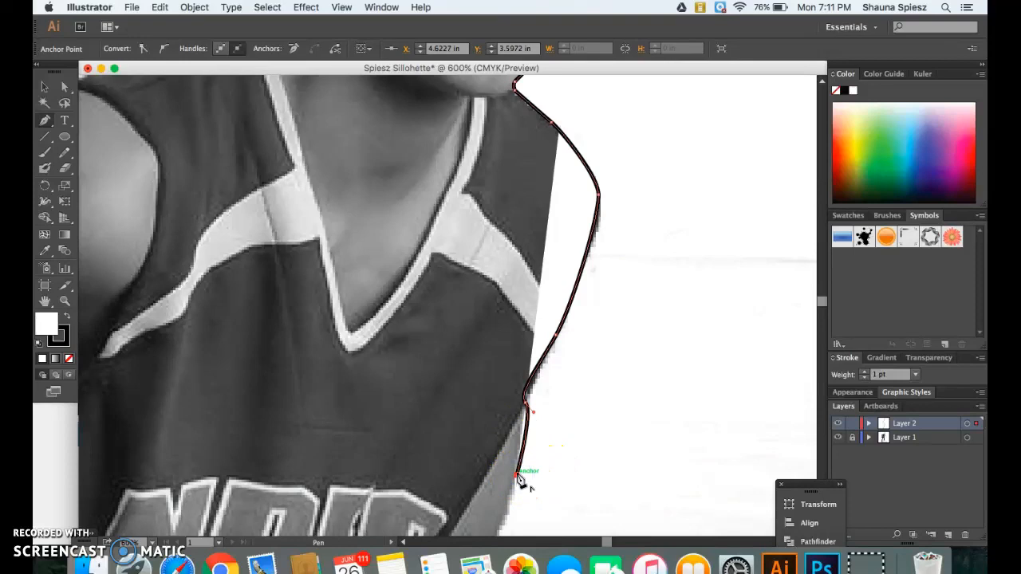
{"action": "key", "text": "super+equal"}
{"action": "key", "text": "super+equal"}
{"action": "key", "text": "super+equal"}
{"action": "scroll", "coordinate": [518, 479], "scroll_direction": "down", "scroll_amount": 5}
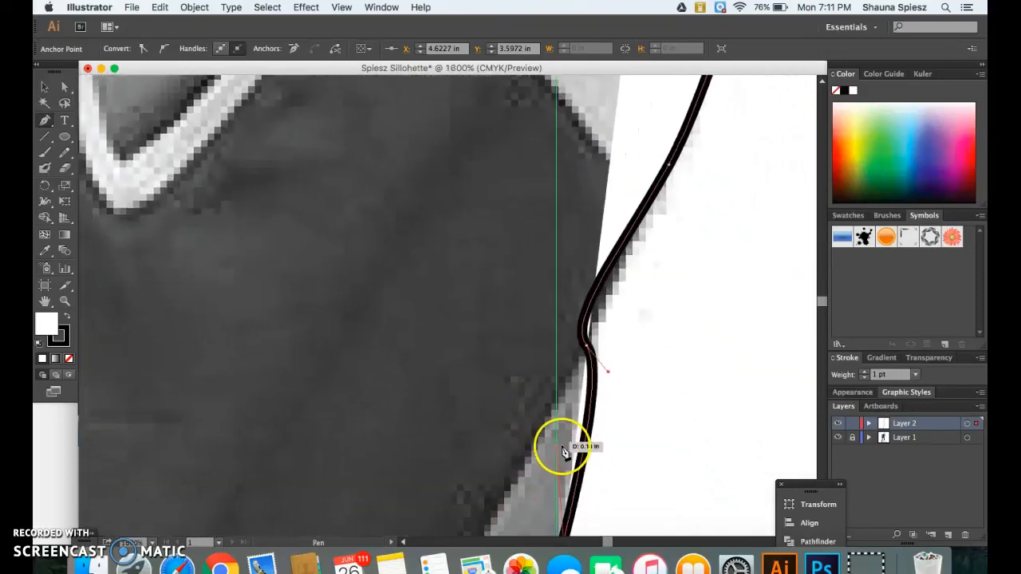
{"action": "scroll", "coordinate": [565, 456], "scroll_direction": "down", "scroll_amount": 5}
{"action": "key", "text": "super+z"}
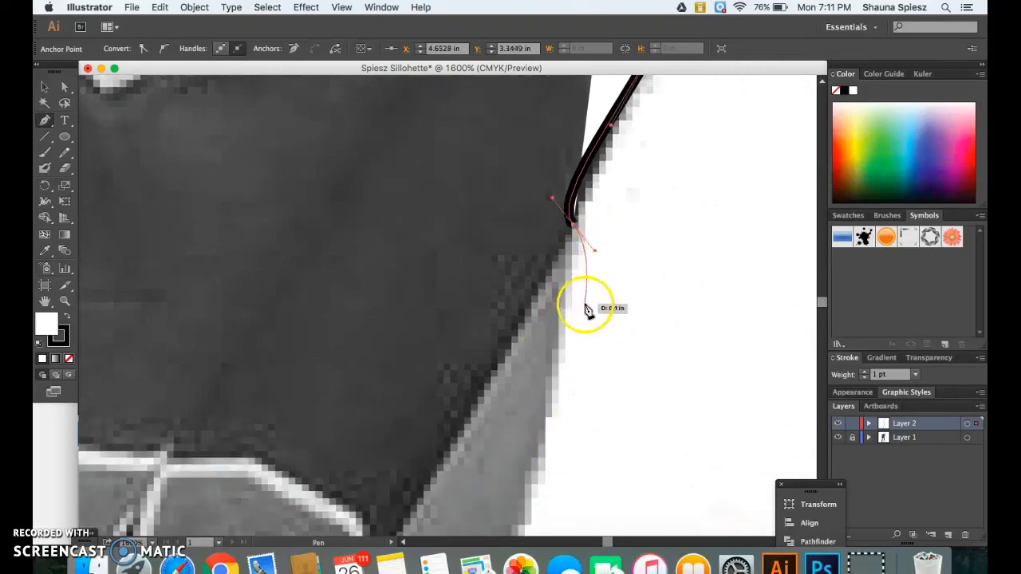
Step: Remove the last anchor's outgoing handle and extend the Pen path from the armhole down the upper arm's outer edge
{"action": "left_click", "coordinate": [575, 227]}
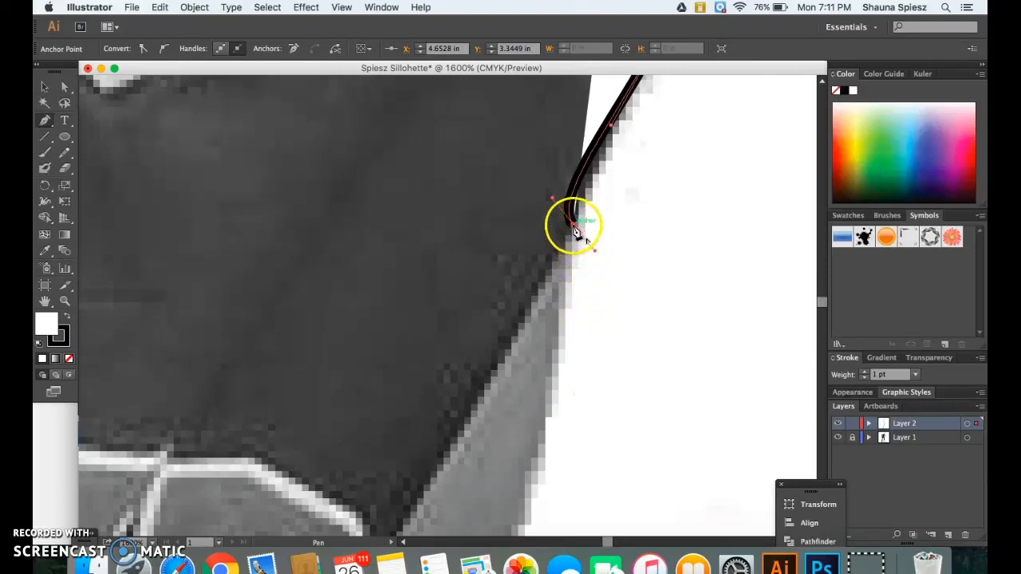
{"action": "left_click", "coordinate": [567, 291]}
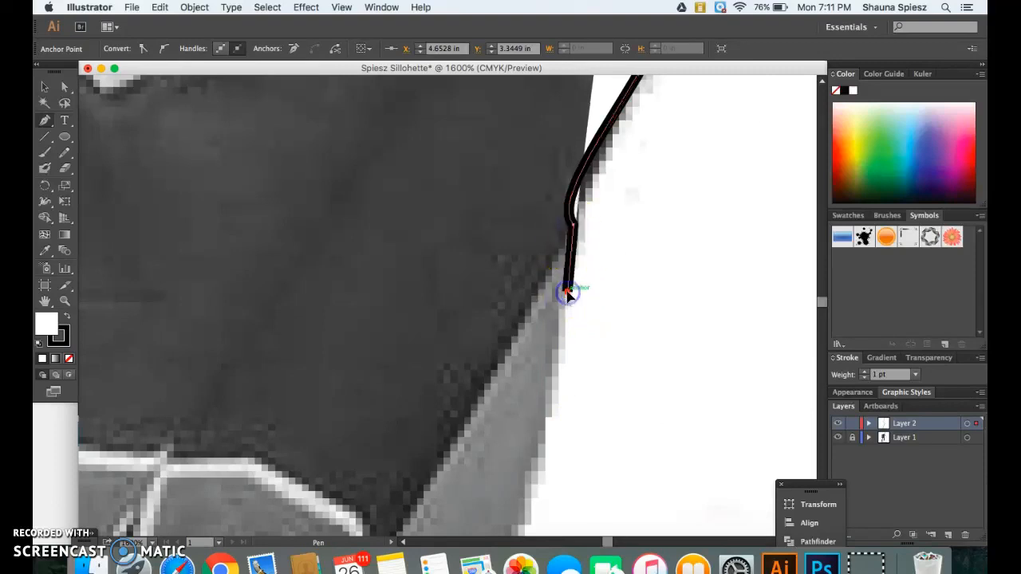
{"action": "key", "text": "super+minus"}
{"action": "key", "text": "super+minus"}
{"action": "key", "text": "super+minus"}
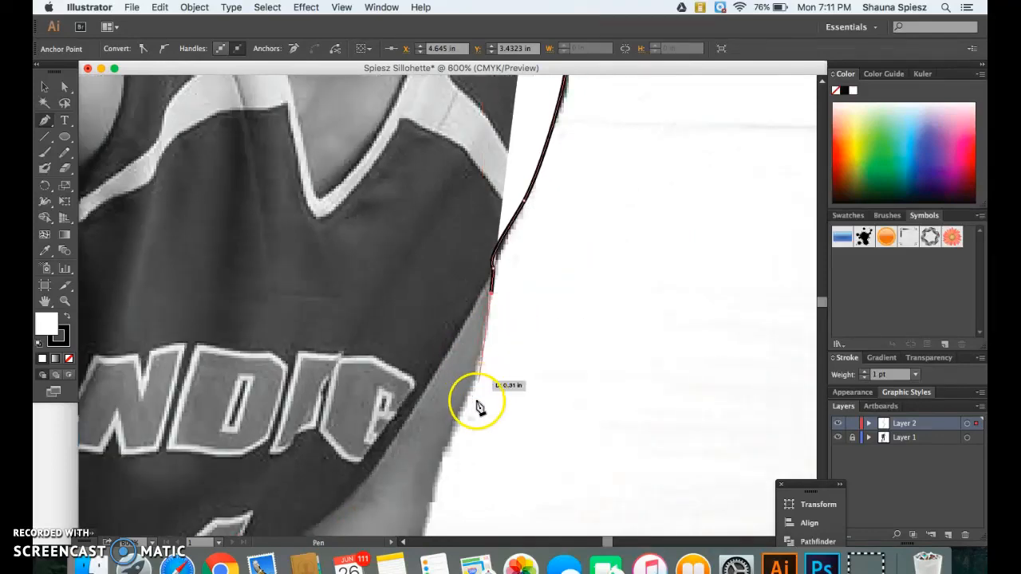
{"action": "left_click", "coordinate": [463, 410]}
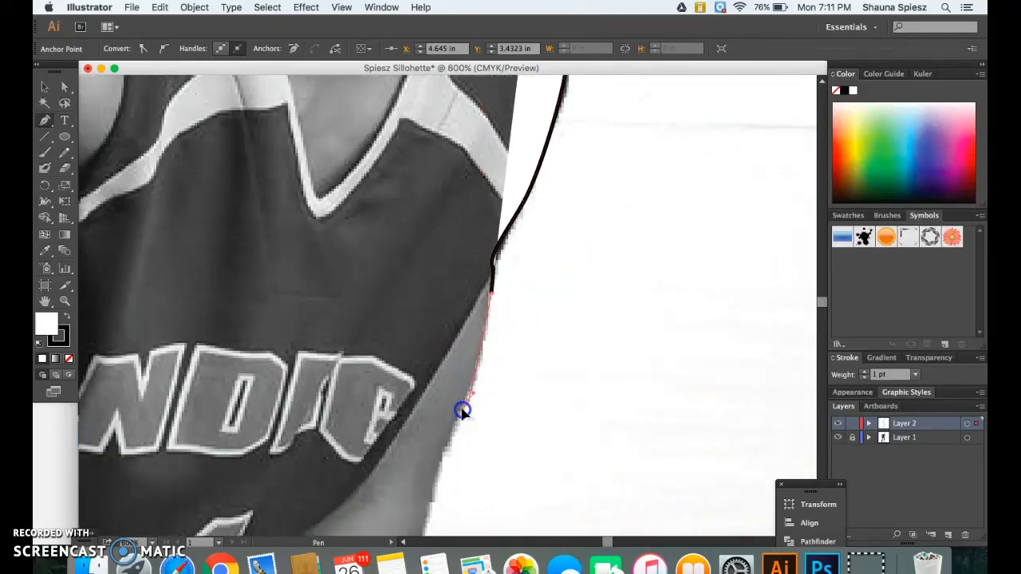
Step: Continue the Pen path around the elbow and onto the underside of the forearm
{"action": "left_click", "coordinate": [429, 503]}
{"action": "scroll", "coordinate": [429, 507], "scroll_direction": "down", "scroll_amount": 5}
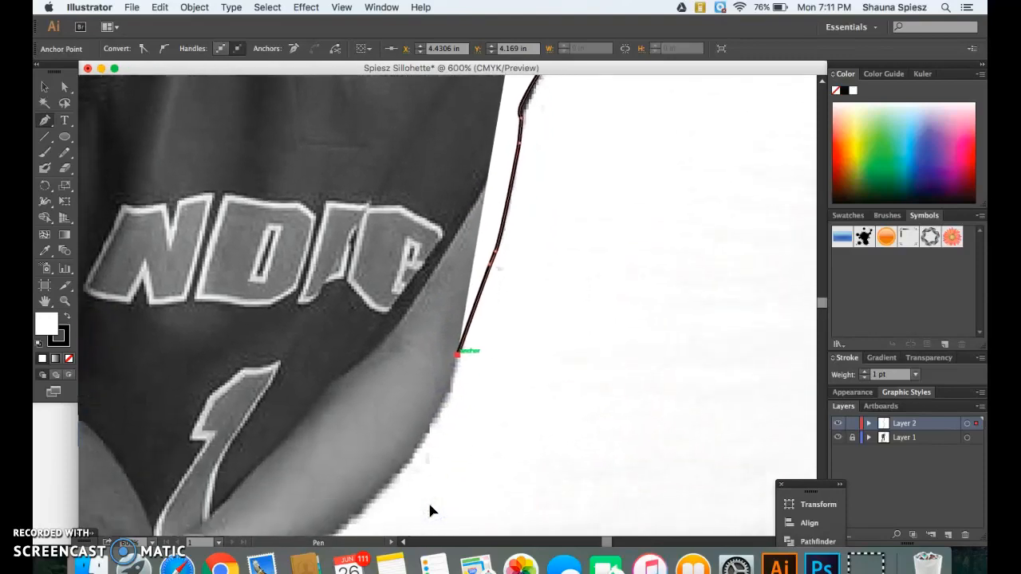
{"action": "left_click", "coordinate": [449, 390]}
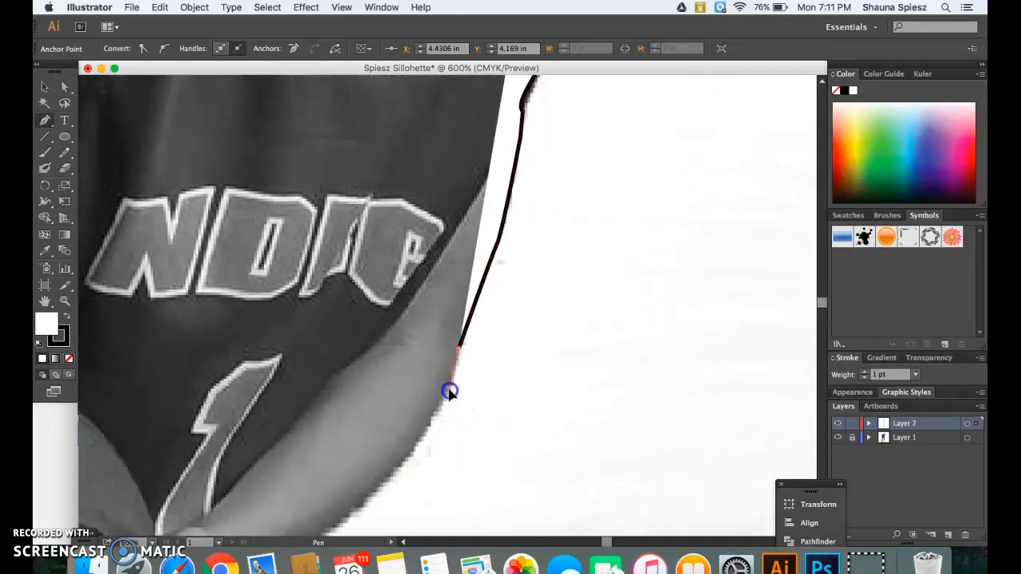
{"action": "left_click", "coordinate": [386, 484]}
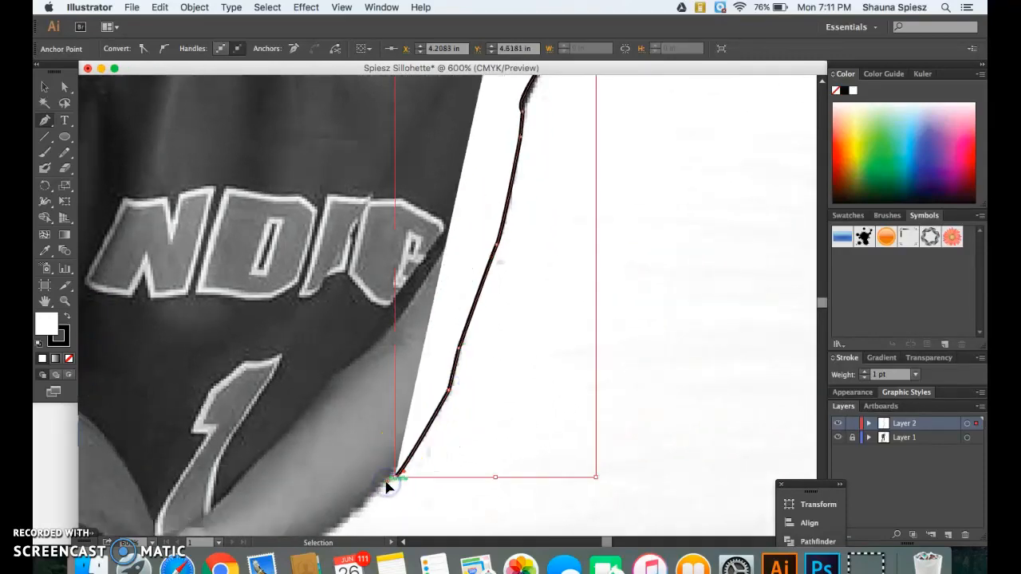
Step: Set the path's fill to none so the photo shows behind the tracing
{"action": "key", "text": "super+minus"}
{"action": "key", "text": "super+minus"}
{"action": "key", "text": "super+minus"}
{"action": "key", "text": "super+minus"}
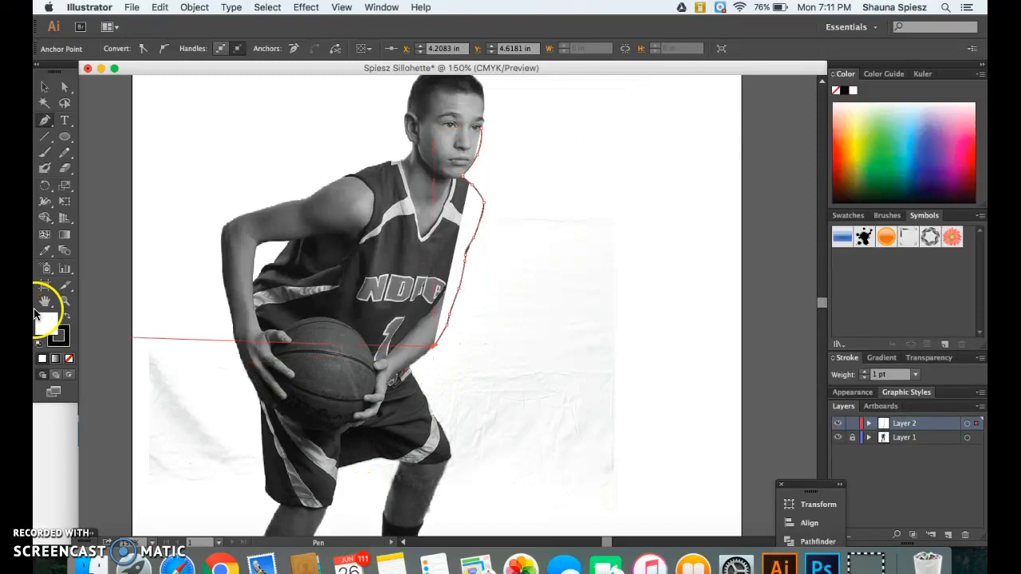
{"action": "left_click", "coordinate": [53, 325]}
{"action": "left_click", "coordinate": [71, 360]}
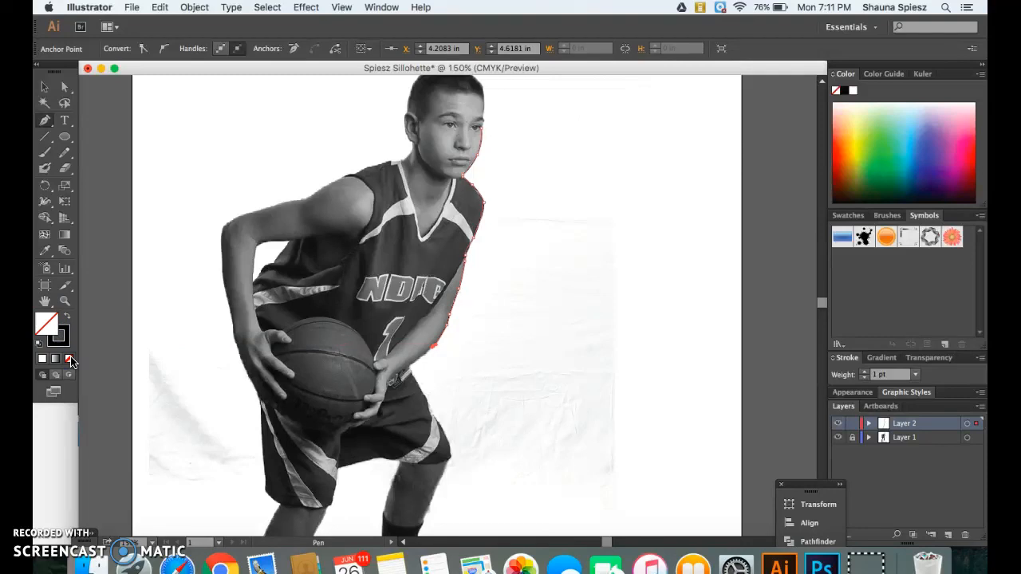
Step: Change the path's stroke colour to light pink and set its weight to 3 pt
{"action": "left_click", "coordinate": [67, 344]}
{"action": "double_click", "coordinate": [67, 349]}
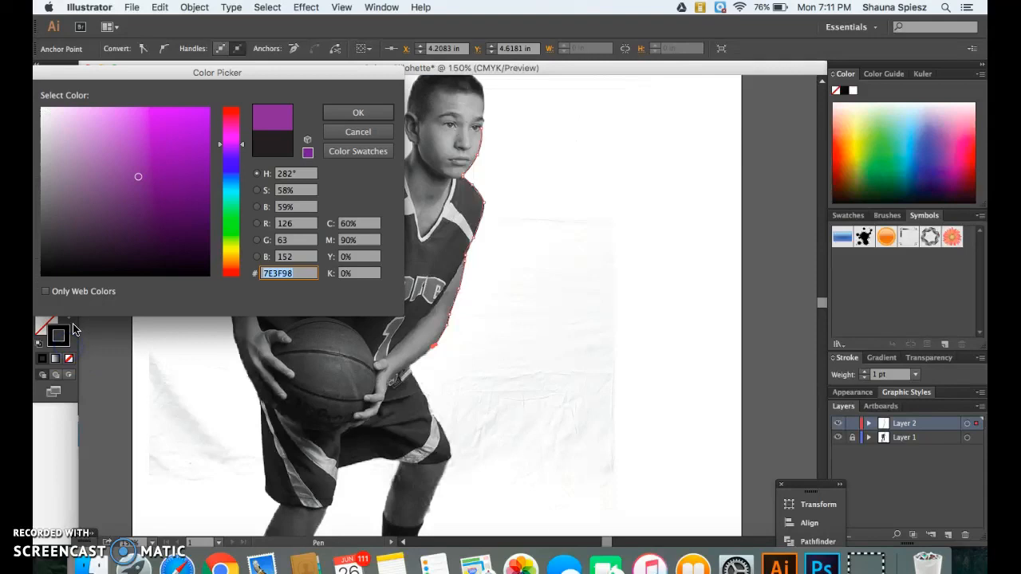
{"action": "left_click", "coordinate": [235, 143]}
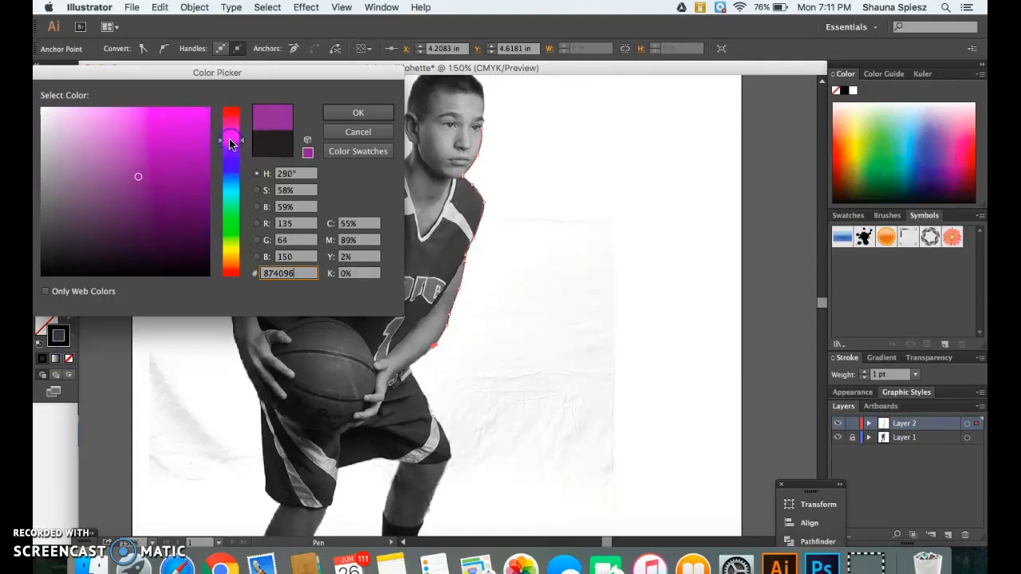
{"action": "left_click", "coordinate": [121, 120]}
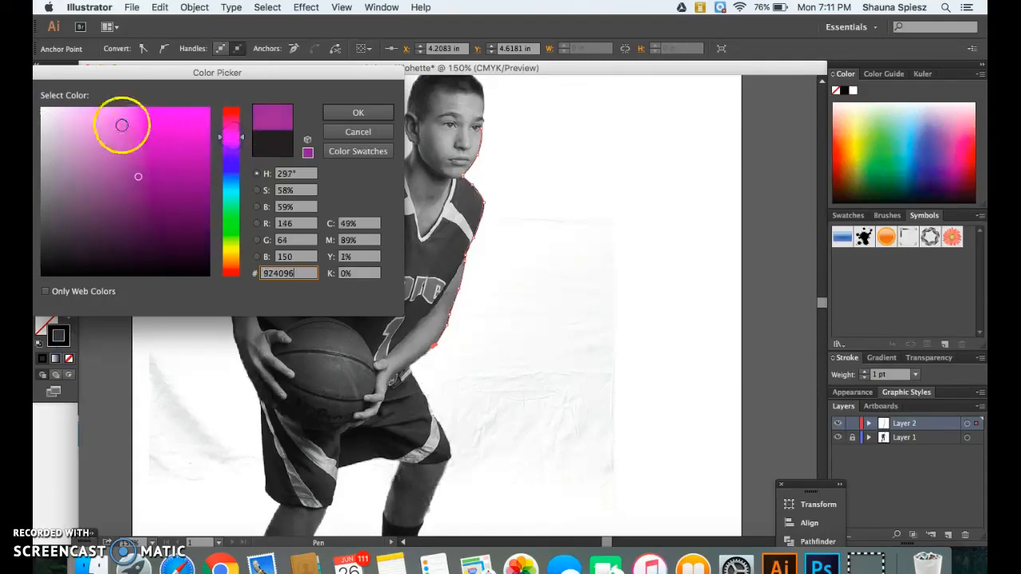
{"action": "left_click", "coordinate": [356, 116]}
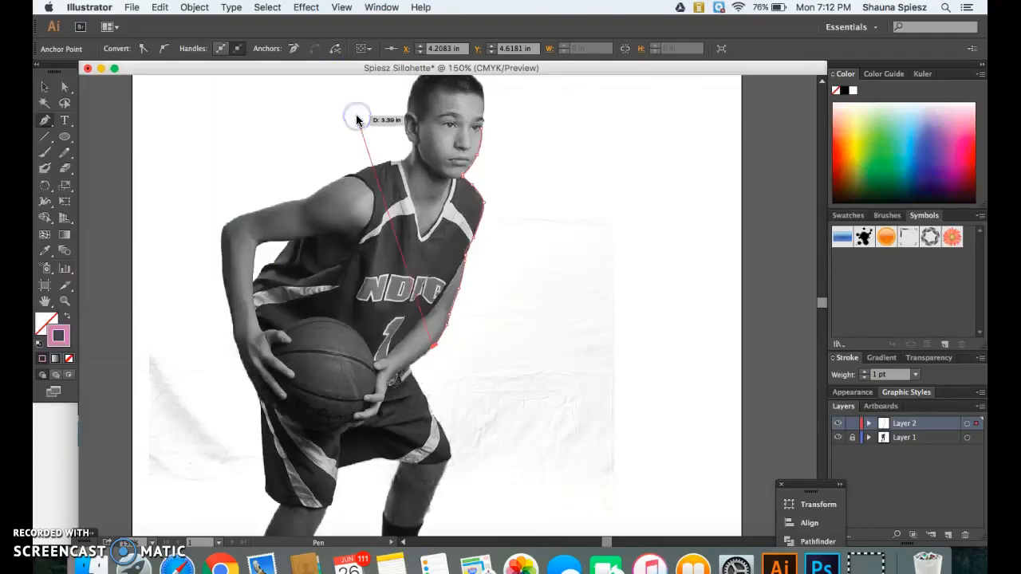
{"action": "left_click", "coordinate": [866, 371]}
{"action": "left_click", "coordinate": [866, 371]}
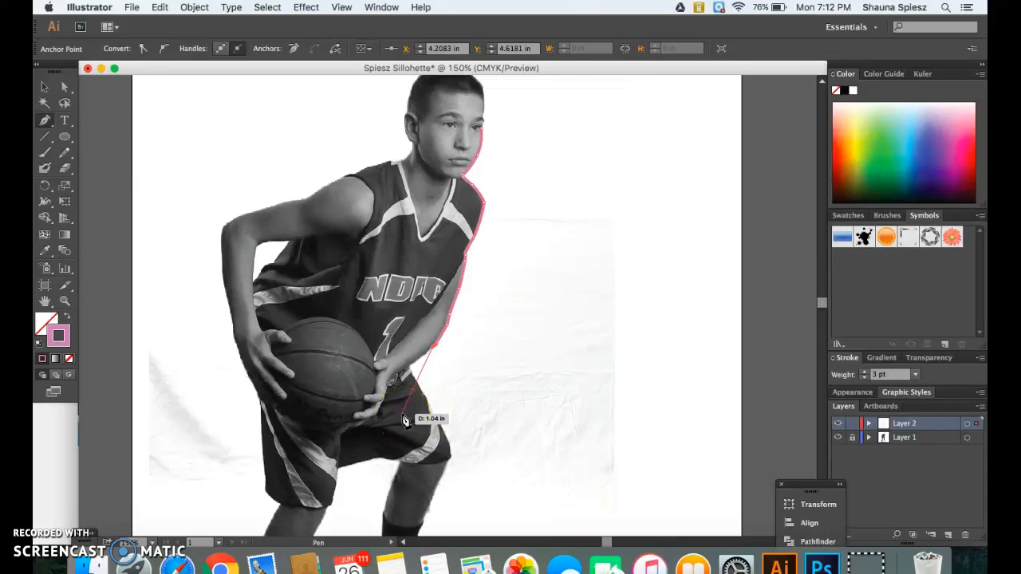
Step: Continue the Pen path along the forearm to the waistband and down the shorts' outer edge to the hem
{"action": "scroll", "coordinate": [406, 421], "scroll_direction": "up", "scroll_amount": 2}
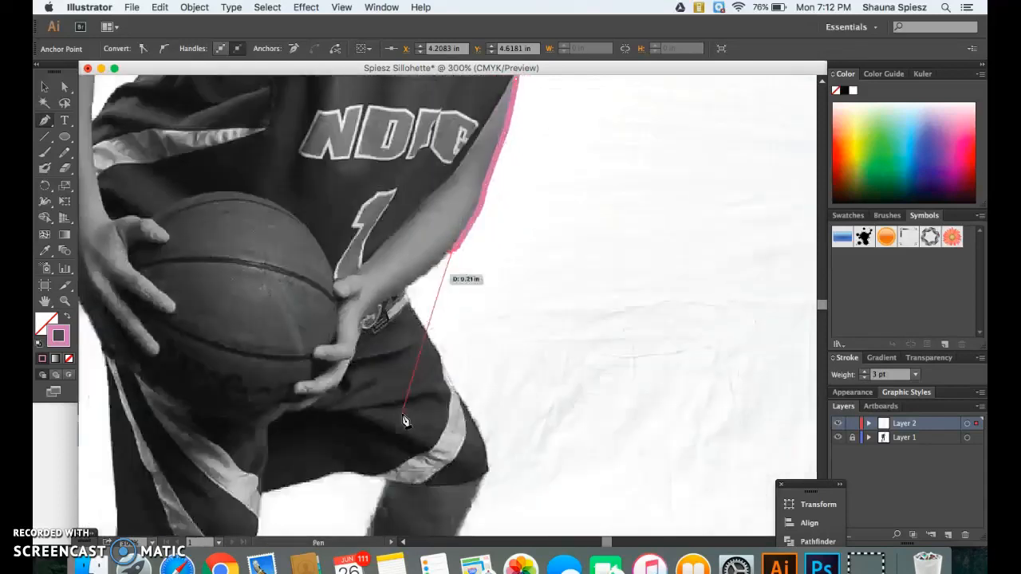
{"action": "scroll", "coordinate": [405, 421], "scroll_direction": "down", "scroll_amount": 2}
{"action": "left_click", "coordinate": [410, 250]}
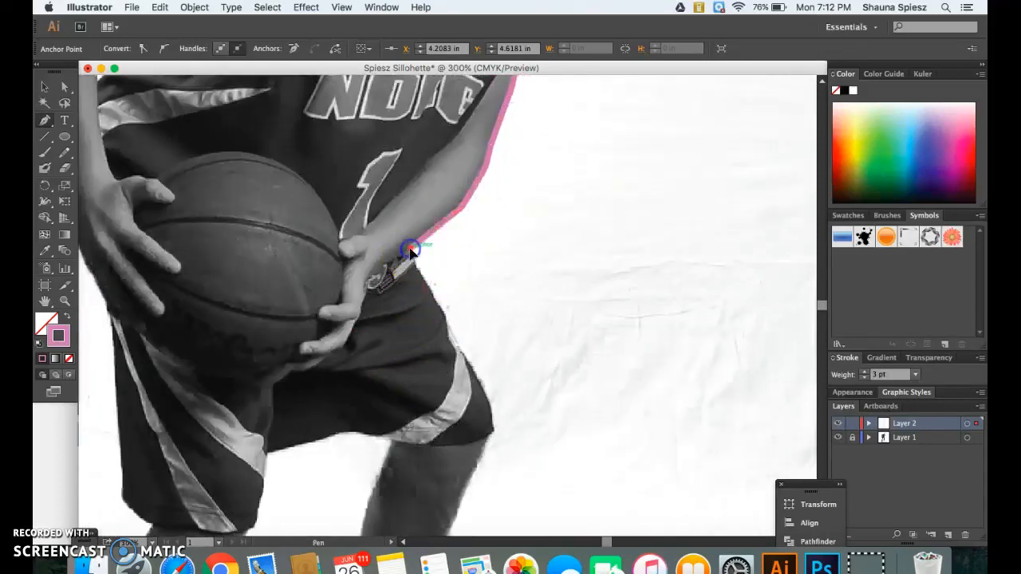
{"action": "left_click", "coordinate": [451, 323]}
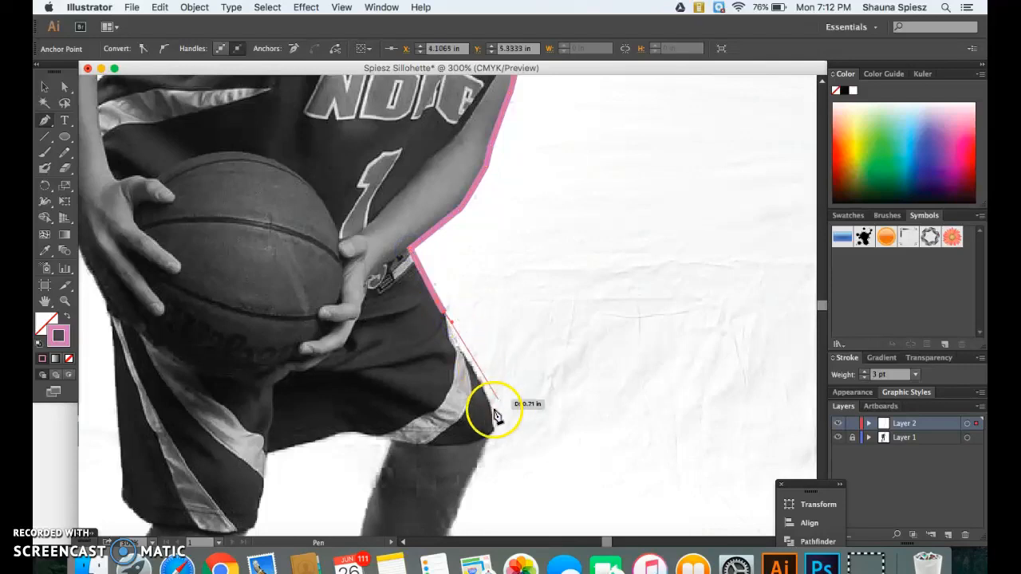
{"action": "left_click_drag", "start_coordinate": [492, 441], "coordinate": [485, 453]}
Step: Continue the Pen path from the shorts' hem down the lower leg and sock to the top of the shoe
{"action": "scroll", "coordinate": [486, 452], "scroll_direction": "down", "scroll_amount": 3}
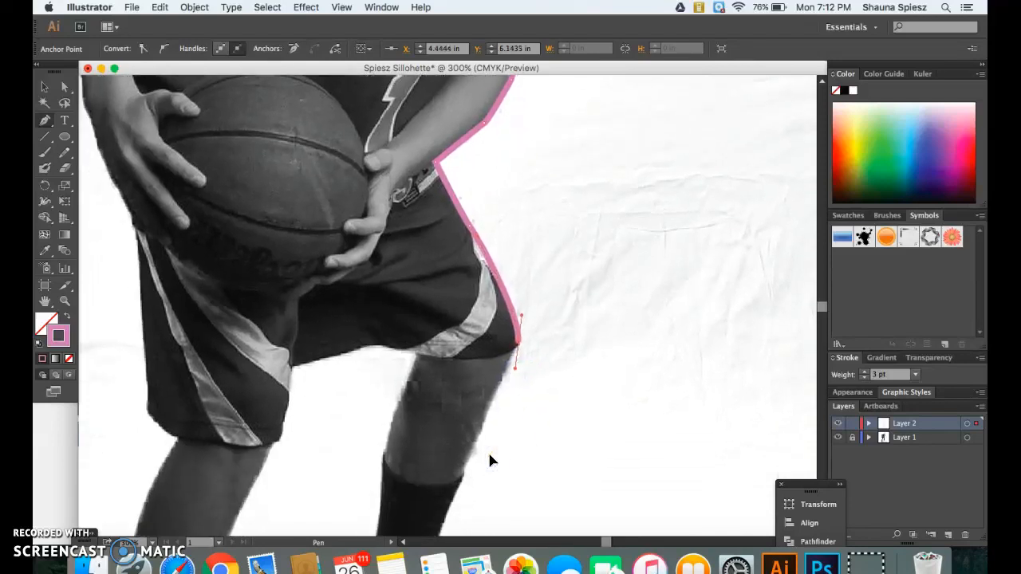
{"action": "left_click", "coordinate": [500, 395]}
{"action": "scroll", "coordinate": [501, 394], "scroll_direction": "down", "scroll_amount": 3}
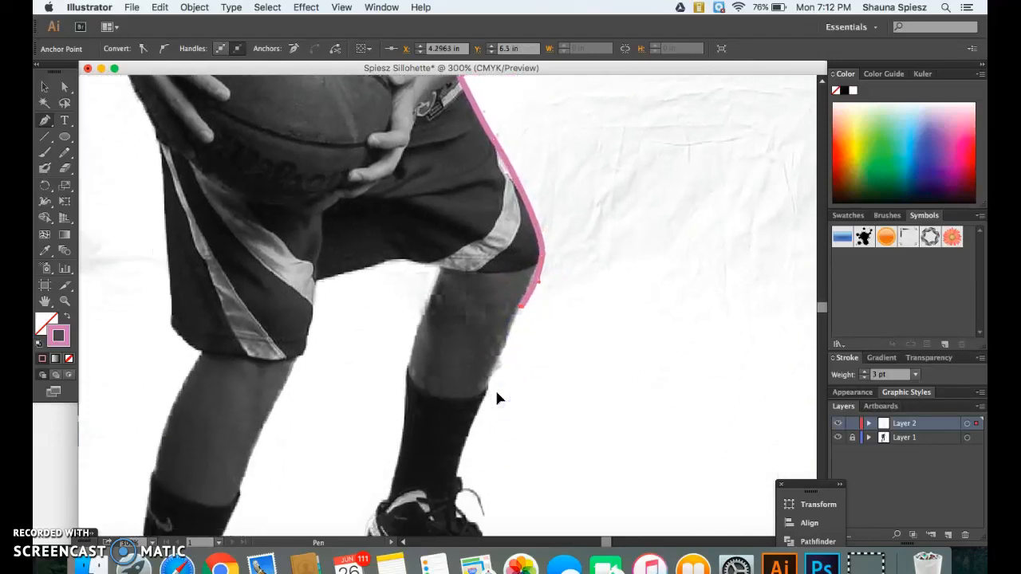
{"action": "left_click", "coordinate": [486, 392]}
{"action": "scroll", "coordinate": [485, 390], "scroll_direction": "down", "scroll_amount": 3}
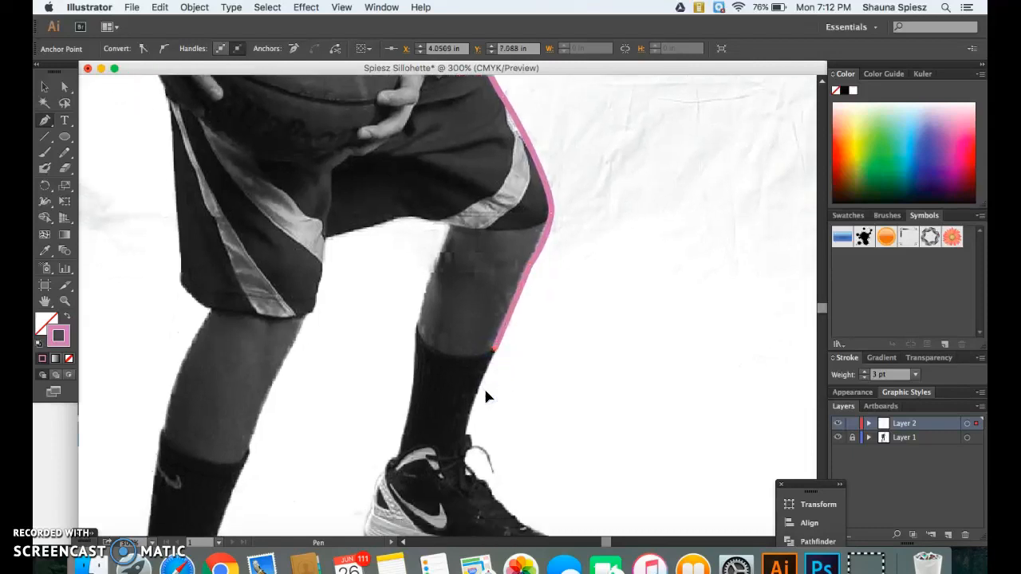
{"action": "left_click_drag", "start_coordinate": [479, 429], "coordinate": [468, 433]}
{"action": "scroll", "coordinate": [468, 433], "scroll_direction": "down", "scroll_amount": 3}
{"action": "mouse_move", "coordinate": [480, 351]}
{"action": "left_mouse_down"}
{"action": "mouse_move", "coordinate": [479, 410]}
{"action": "mouse_move", "coordinate": [489, 388]}
{"action": "left_mouse_up"}
Step: Trace the front of the shoe with the Pen path, from the tongue over the laces to the toe
{"action": "key", "text": "super+plus"}
{"action": "key", "text": "super+plus"}
{"action": "key", "text": "super+plus"}
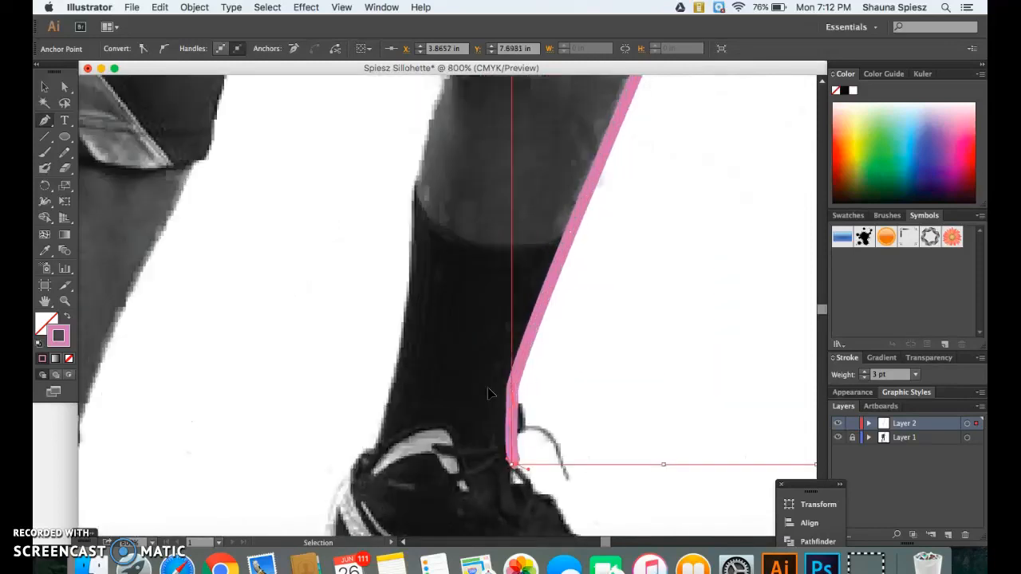
{"action": "scroll", "coordinate": [488, 390], "scroll_direction": "down", "scroll_amount": 8}
{"action": "left_click", "coordinate": [553, 274]}
{"action": "left_click_drag", "start_coordinate": [578, 281], "coordinate": [579, 275]}
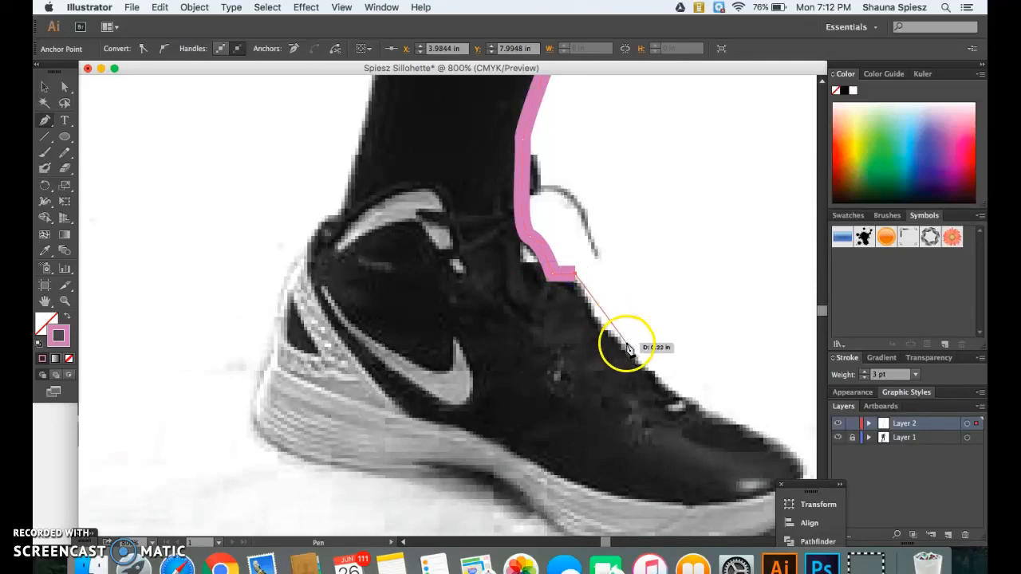
{"action": "left_click_drag", "start_coordinate": [647, 370], "coordinate": [787, 449]}
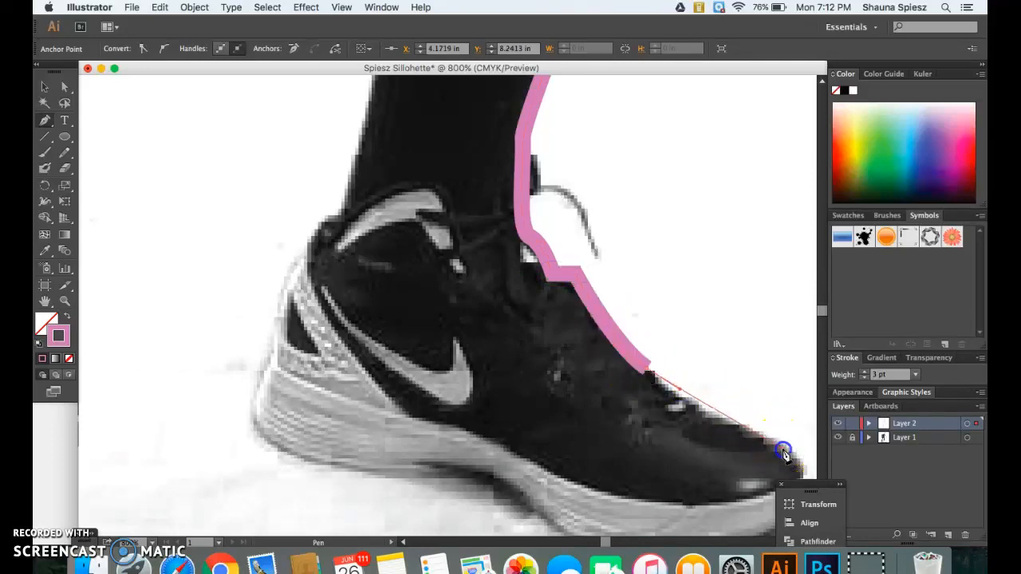
{"action": "left_click", "coordinate": [788, 451]}
Step: Curve the Pen path around the shoe's toe and back along the underside of the sole
{"action": "scroll", "coordinate": [797, 454], "scroll_direction": "down", "scroll_amount": 5}
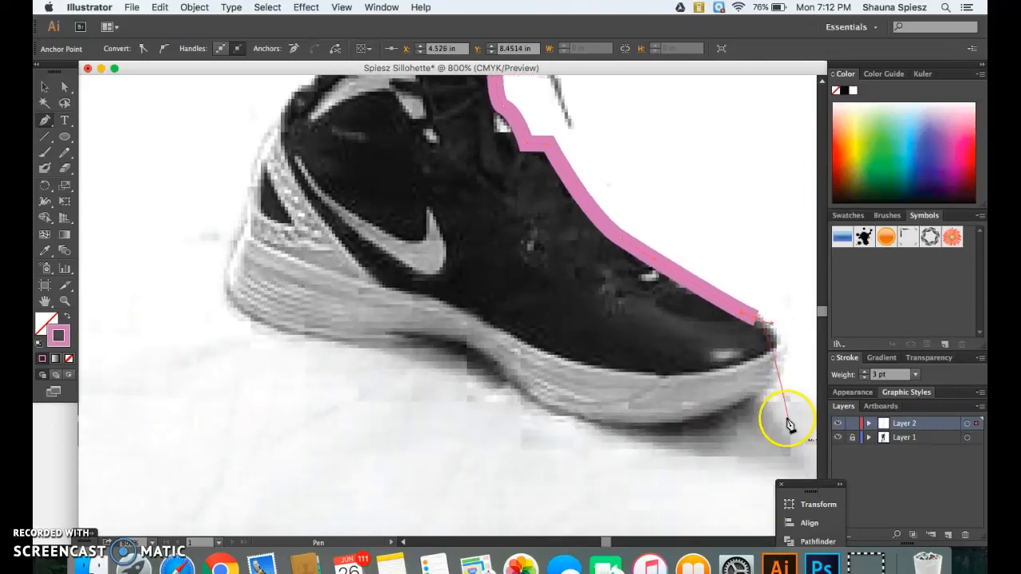
{"action": "left_click_drag", "start_coordinate": [782, 375], "coordinate": [763, 395]}
{"action": "left_click_drag", "start_coordinate": [670, 430], "coordinate": [657, 433]}
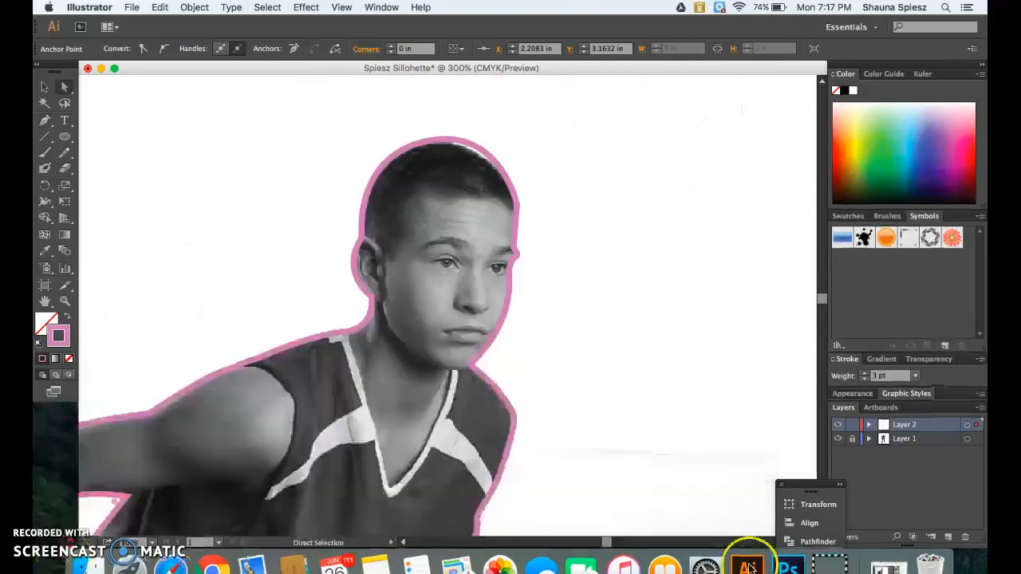
Step: Select the outline over the top of the head with the Direct Selection tool and shorten the top anchor's handle
{"action": "left_click", "coordinate": [708, 385]}
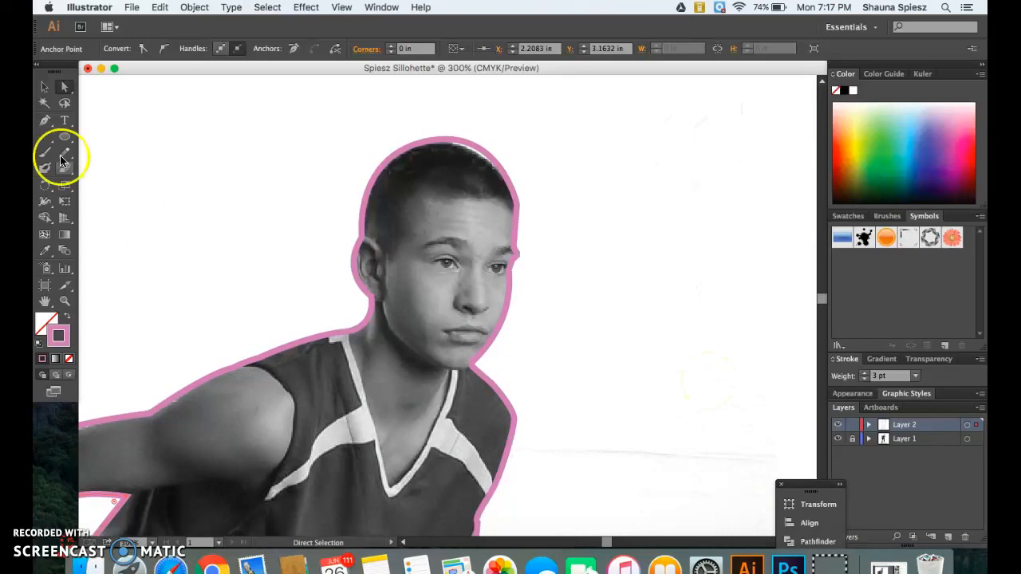
{"action": "left_click", "coordinate": [64, 90]}
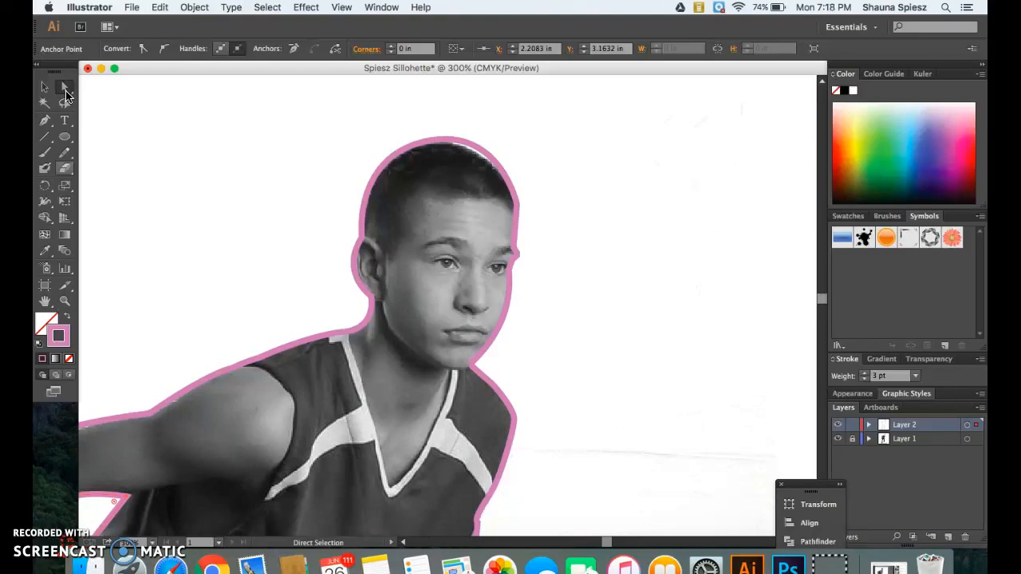
{"action": "left_click", "coordinate": [460, 158]}
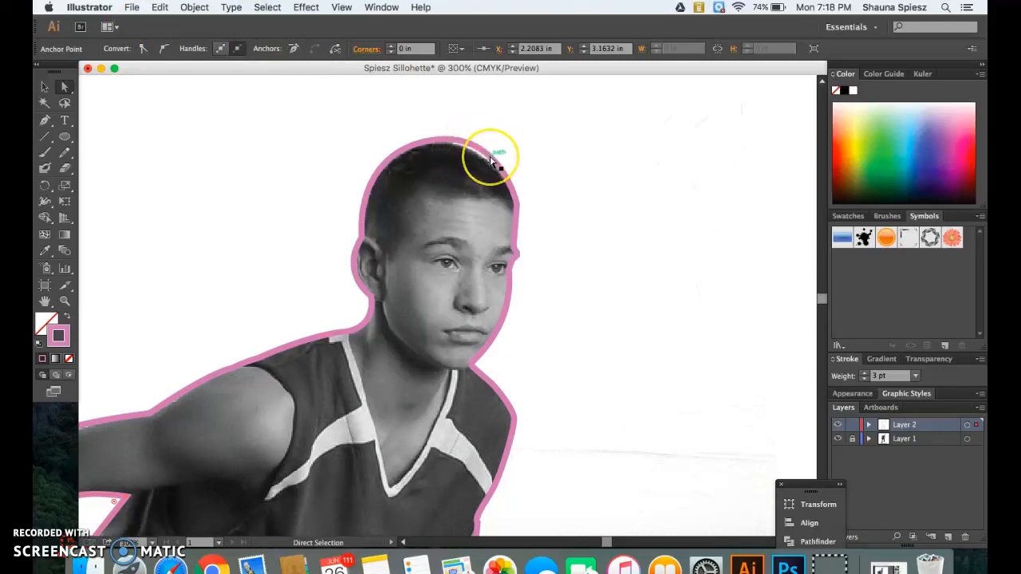
{"action": "key", "text": "super+equal"}
{"action": "key", "text": "super+equal"}
{"action": "scroll", "coordinate": [489, 162], "scroll_direction": "up", "scroll_amount": 5}
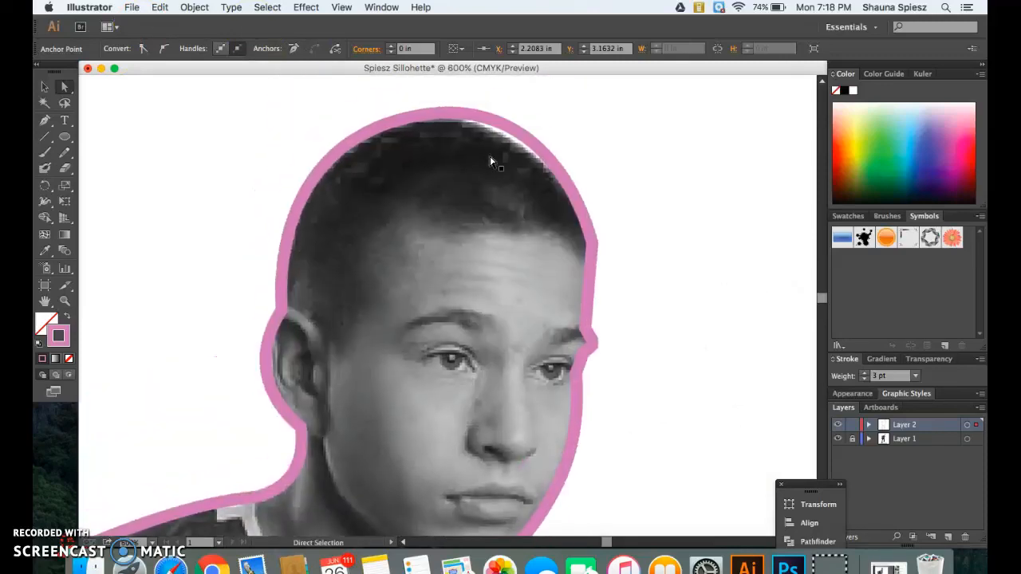
{"action": "left_click", "coordinate": [519, 159]}
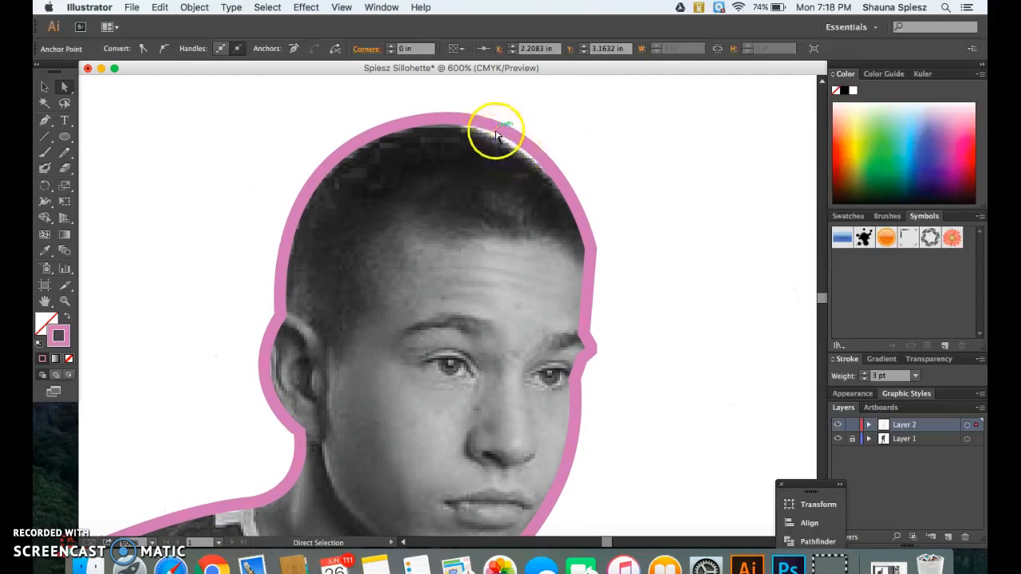
{"action": "left_click", "coordinate": [496, 132]}
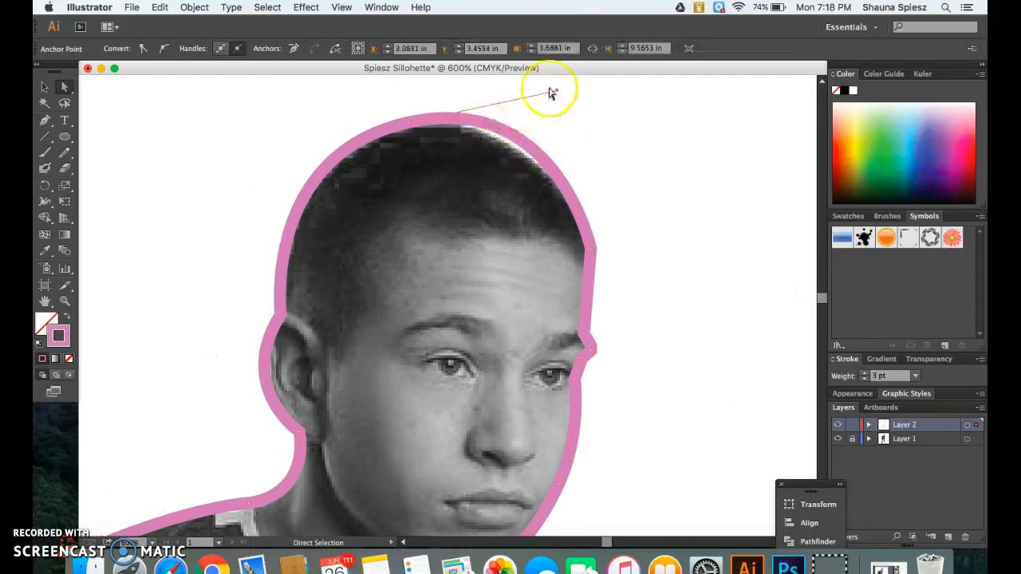
{"action": "left_click_drag", "start_coordinate": [558, 91], "coordinate": [518, 103]}
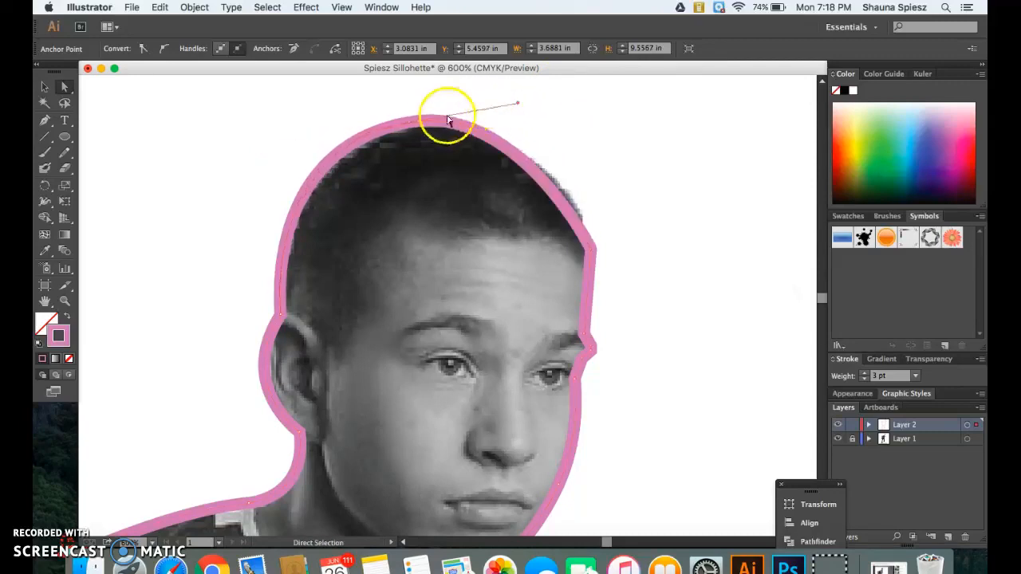
Step: Lengthen and re-angle the top anchor's handle and adjust the curves to fit both sides of the head
{"action": "left_click_drag", "start_coordinate": [534, 96], "coordinate": [585, 128]}
{"action": "left_click", "coordinate": [386, 119]}
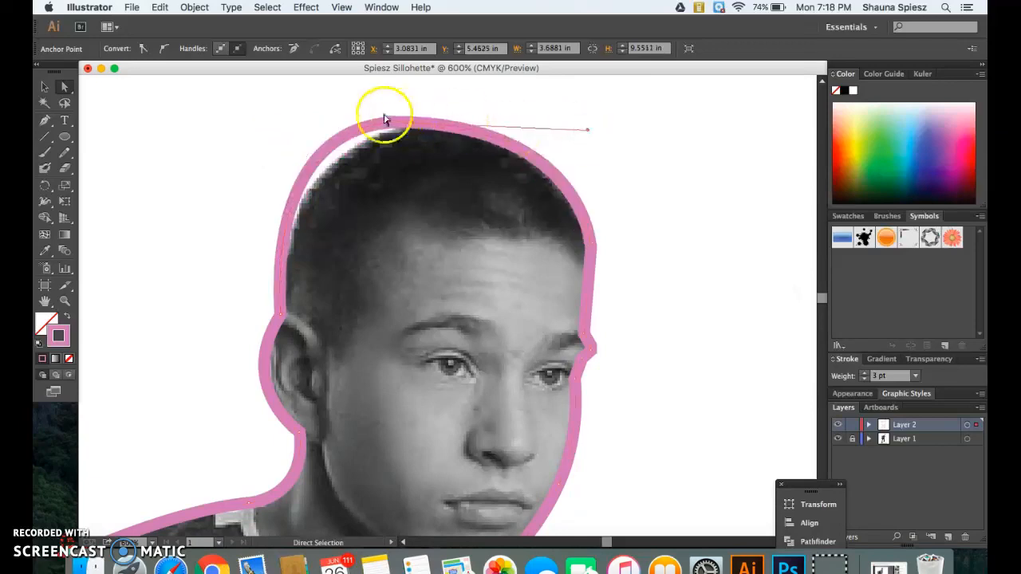
{"action": "left_click", "coordinate": [323, 152]}
{"action": "mouse_move", "coordinate": [323, 152]}
{"action": "left_mouse_down"}
{"action": "mouse_move", "coordinate": [332, 162]}
{"action": "mouse_move", "coordinate": [322, 167]}
{"action": "left_mouse_up"}
{"action": "mouse_move", "coordinate": [527, 146]}
{"action": "left_mouse_down"}
{"action": "mouse_move", "coordinate": [526, 137]}
{"action": "mouse_move", "coordinate": [522, 150]}
{"action": "left_mouse_up"}
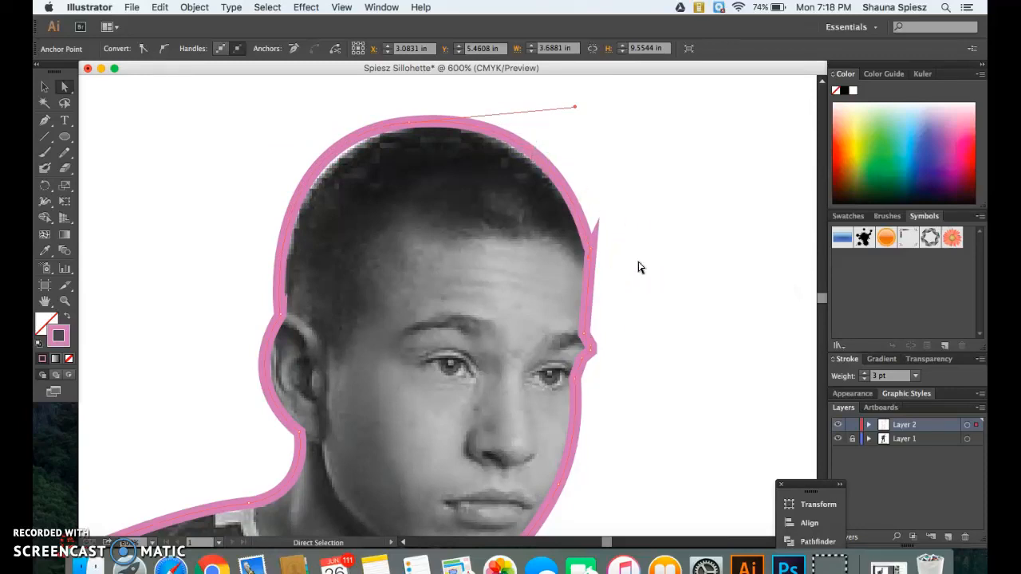
Step: Adjust the outline's anchor points beside the mouth and on the slope of the shoulder
{"action": "scroll", "coordinate": [638, 267], "scroll_direction": "down", "scroll_amount": 10}
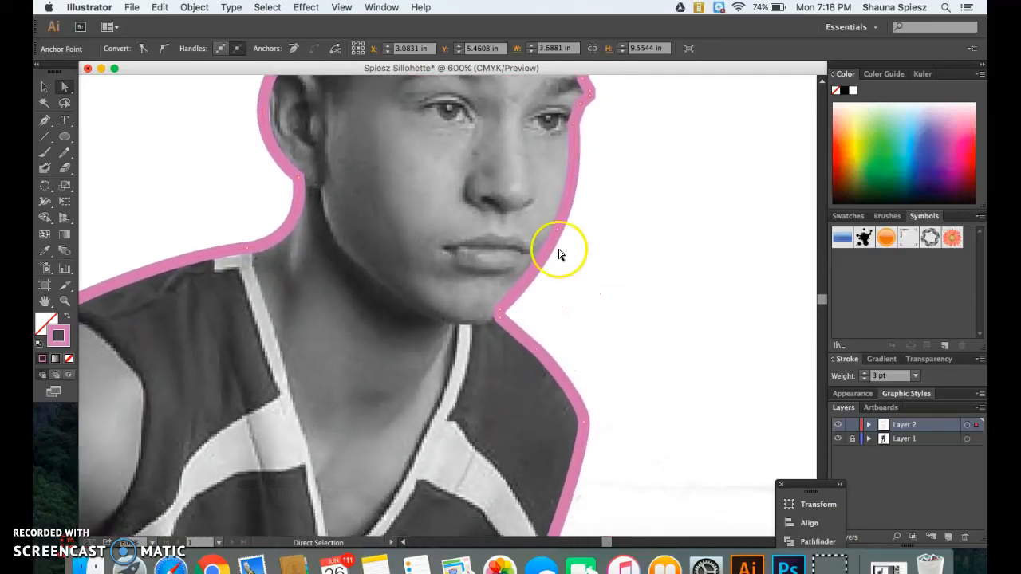
{"action": "left_click", "coordinate": [559, 231]}
{"action": "left_click_drag", "start_coordinate": [559, 236], "coordinate": [560, 238]}
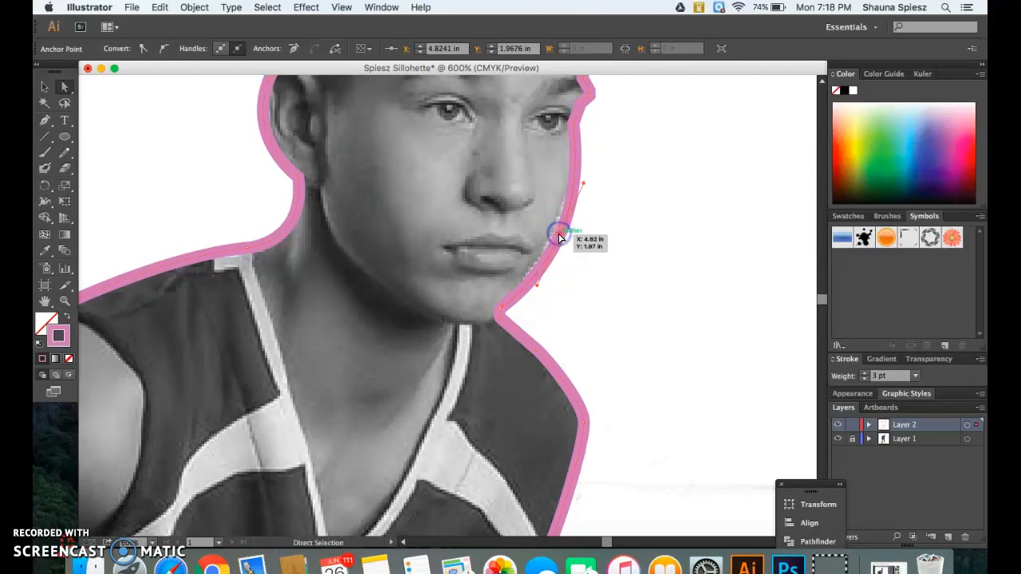
{"action": "scroll", "coordinate": [559, 237], "scroll_direction": "down", "scroll_amount": 5}
{"action": "left_click", "coordinate": [546, 239]}
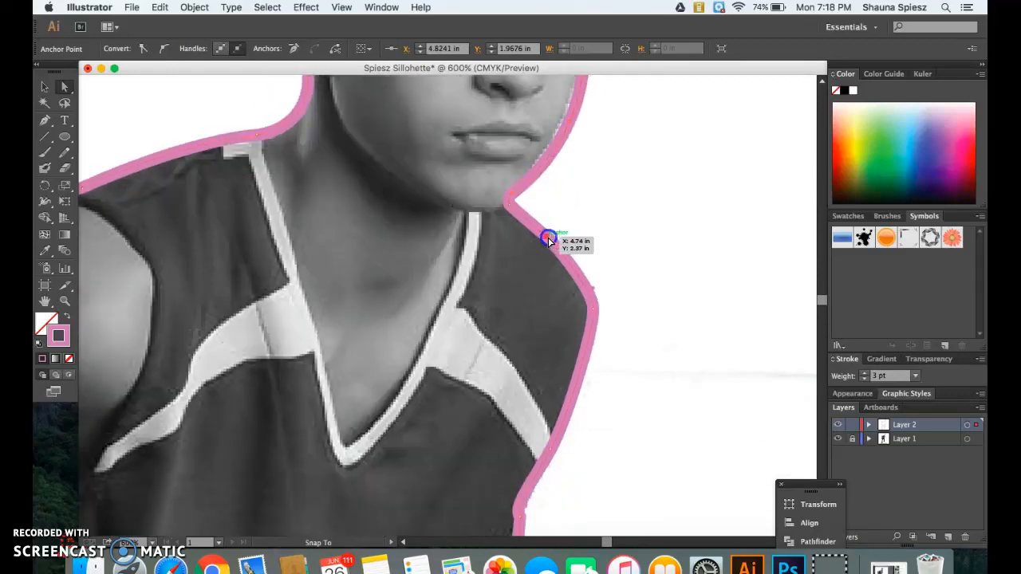
Step: Adjust the outline's anchor points further down, along the jersey and arm below the shoulder
{"action": "scroll", "coordinate": [549, 233], "scroll_direction": "down", "scroll_amount": 13}
{"action": "left_click_drag", "start_coordinate": [550, 239], "coordinate": [543, 259]}
{"action": "scroll", "coordinate": [542, 257], "scroll_direction": "down", "scroll_amount": 10}
{"action": "left_click_drag", "start_coordinate": [558, 178], "coordinate": [537, 255]}
{"action": "scroll", "coordinate": [536, 255], "scroll_direction": "down", "scroll_amount": 5}
{"action": "left_click", "coordinate": [522, 266]}
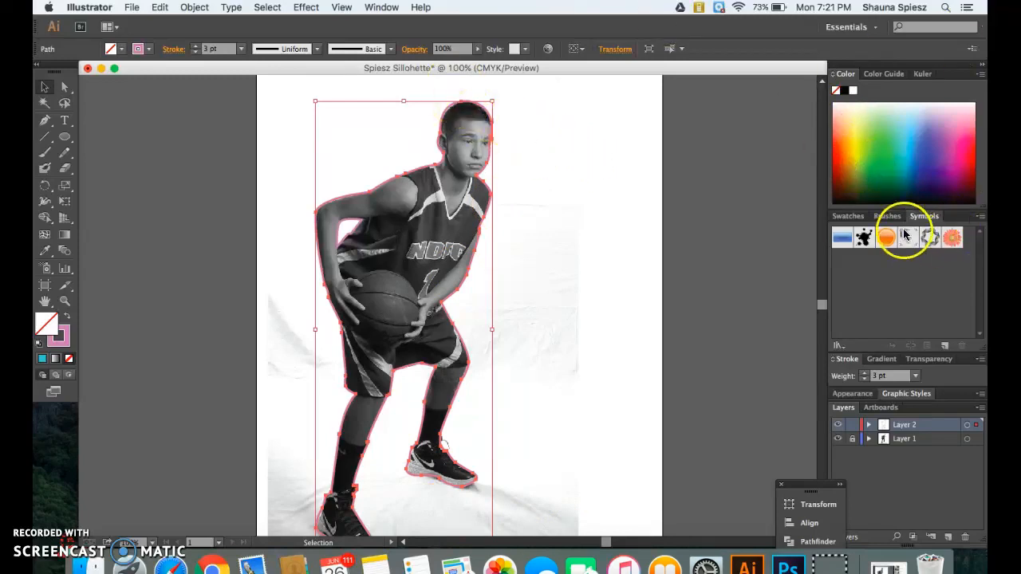
Step: Fill the finished player outline with black to form the silhouette
{"action": "left_click", "coordinate": [974, 197]}
{"action": "left_click", "coordinate": [976, 202]}
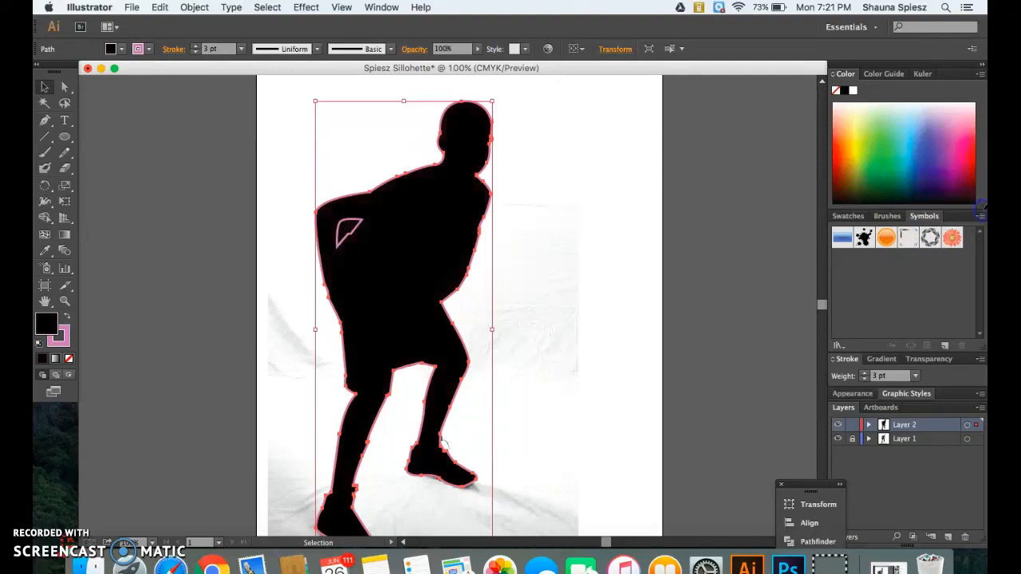
{"action": "left_click", "coordinate": [838, 203]}
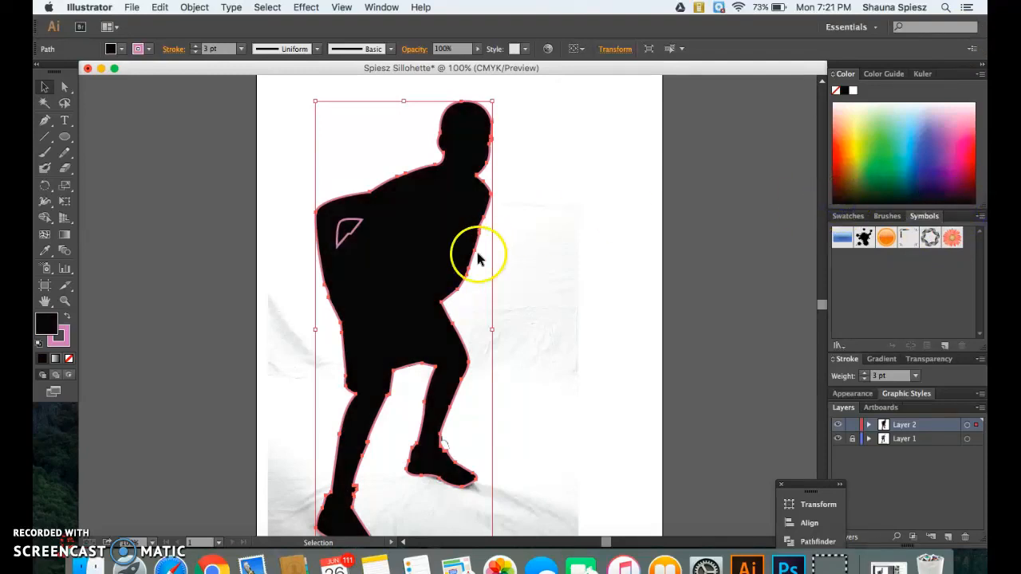